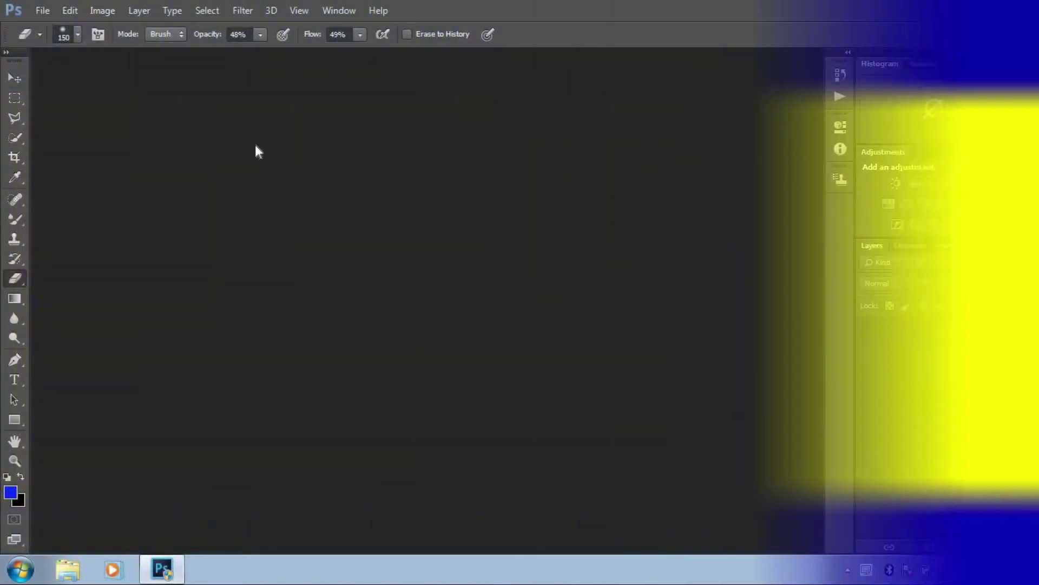
Step: Open the portrait photo IMG_0272 copy.jpg and dock it in the workspace
{"action": "double_click", "coordinate": [255, 145]}
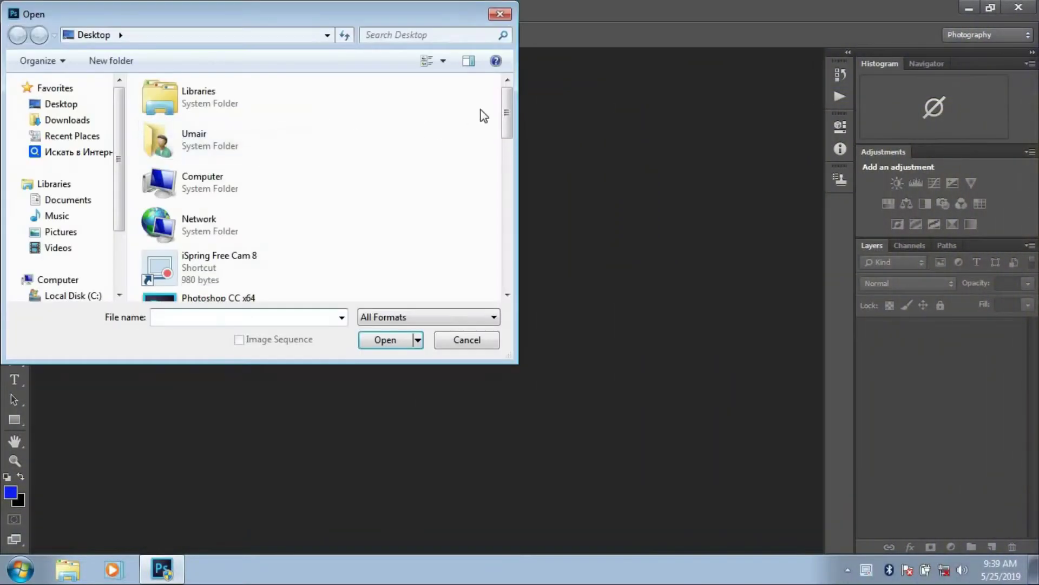
{"action": "scroll", "coordinate": [490, 220], "scroll_direction": "down", "scroll_amount": 5}
{"action": "scroll", "coordinate": [489, 219], "scroll_direction": "down", "scroll_amount": 2}
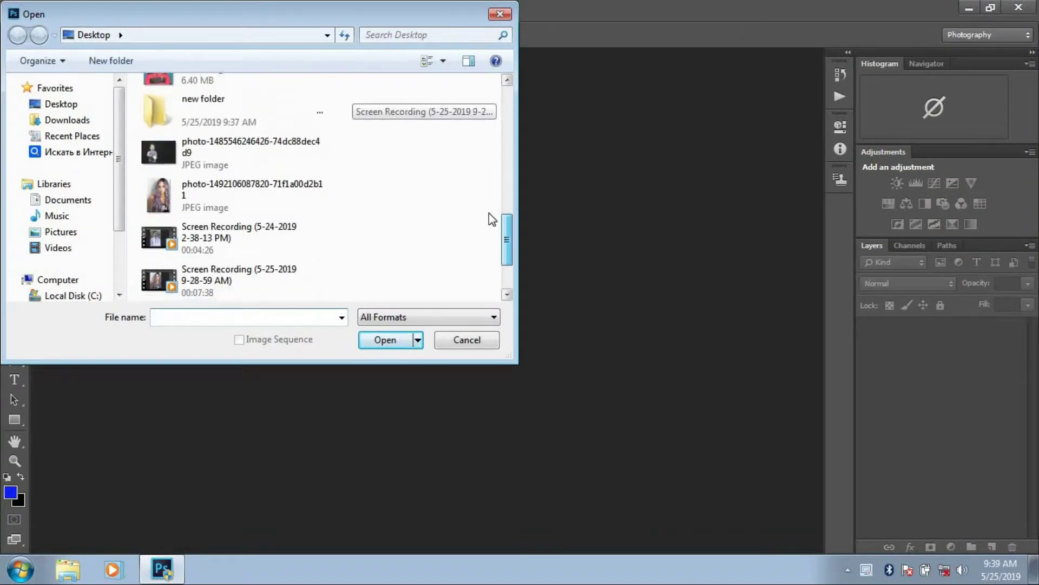
{"action": "scroll", "coordinate": [489, 219], "scroll_direction": "up", "scroll_amount": 2}
{"action": "left_click", "coordinate": [286, 151]}
{"action": "key", "text": "Return"}
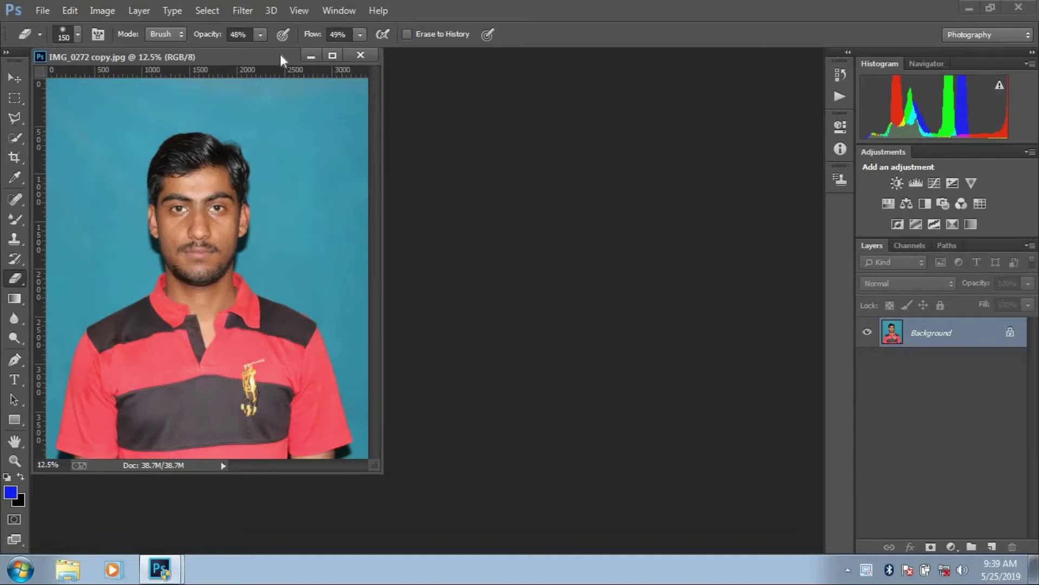
{"action": "left_click_drag", "start_coordinate": [278, 54], "coordinate": [394, 59]}
Step: Open the suit-and-tie template as a second docked tab, then return to the portrait
{"action": "left_click", "coordinate": [43, 10]}
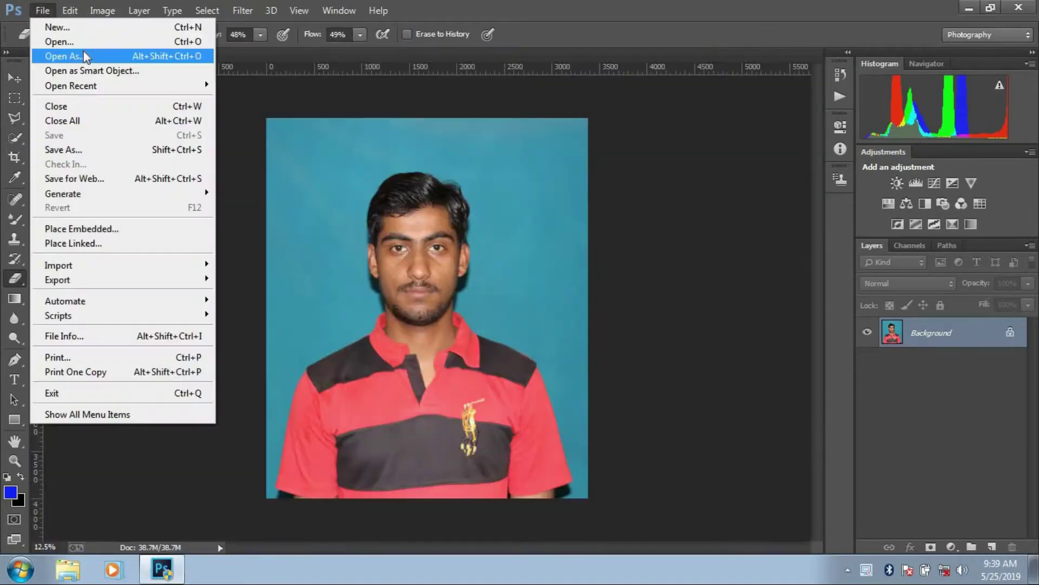
{"action": "left_click", "coordinate": [89, 42]}
{"action": "scroll", "coordinate": [510, 161], "scroll_direction": "down", "scroll_amount": 1}
{"action": "scroll", "coordinate": [510, 161], "scroll_direction": "down", "scroll_amount": 3}
{"action": "left_click", "coordinate": [305, 173]}
{"action": "left_click", "coordinate": [401, 341]}
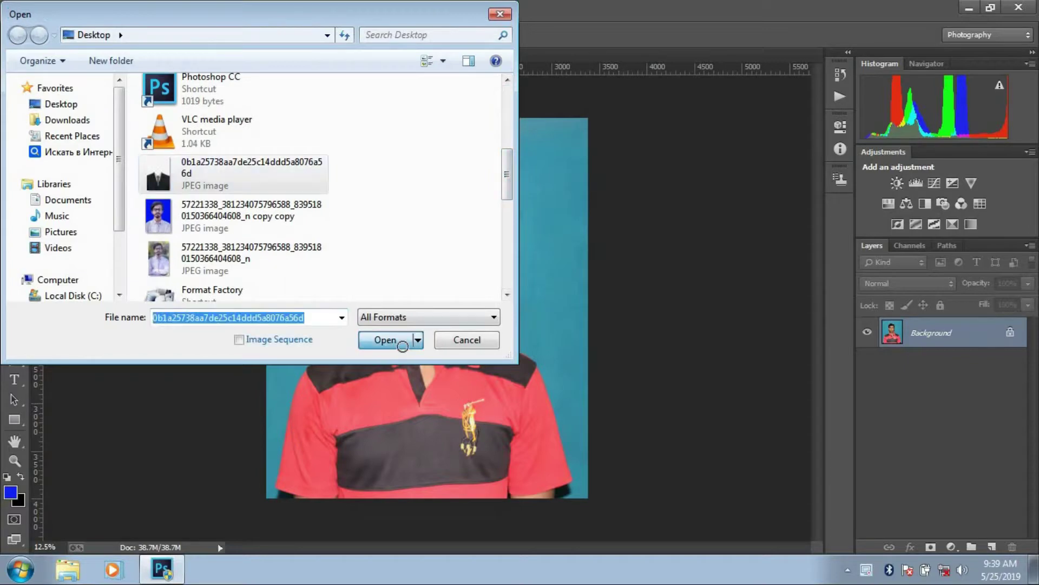
{"action": "left_click_drag", "start_coordinate": [150, 72], "coordinate": [139, 67]}
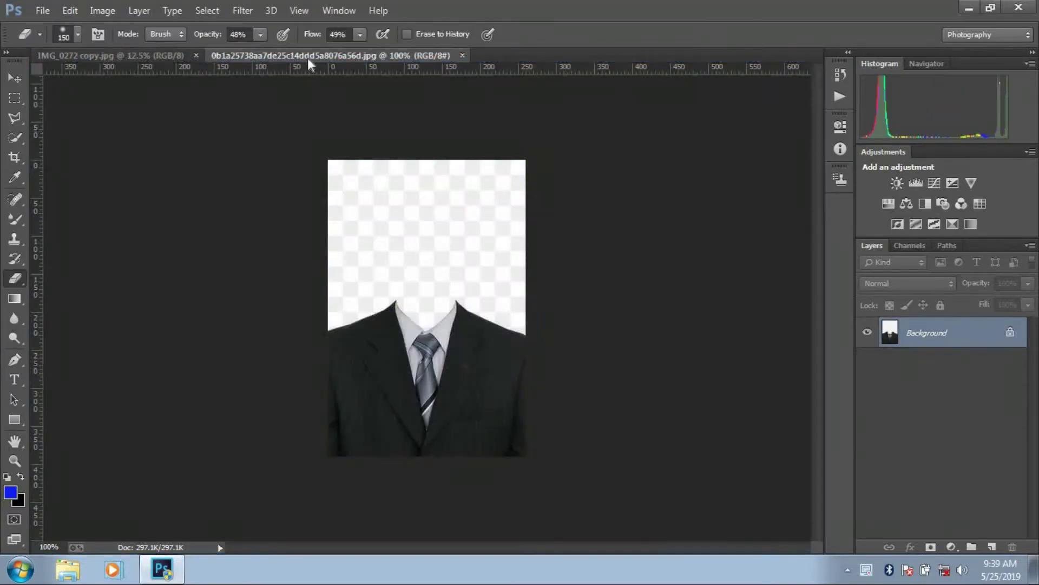
{"action": "left_click", "coordinate": [157, 56]}
{"action": "left_click", "coordinate": [16, 78]}
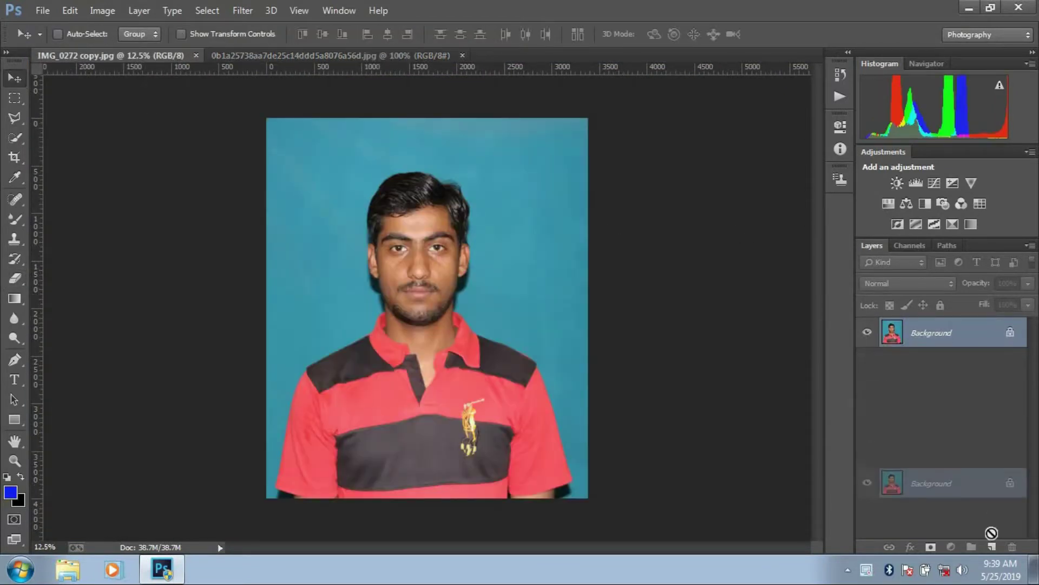
Step: Duplicate the Background layer twice and zoom in to inspect the man's face
{"action": "left_click_drag", "start_coordinate": [939, 336], "coordinate": [992, 547]}
{"action": "key", "text": "ctrl+j"}
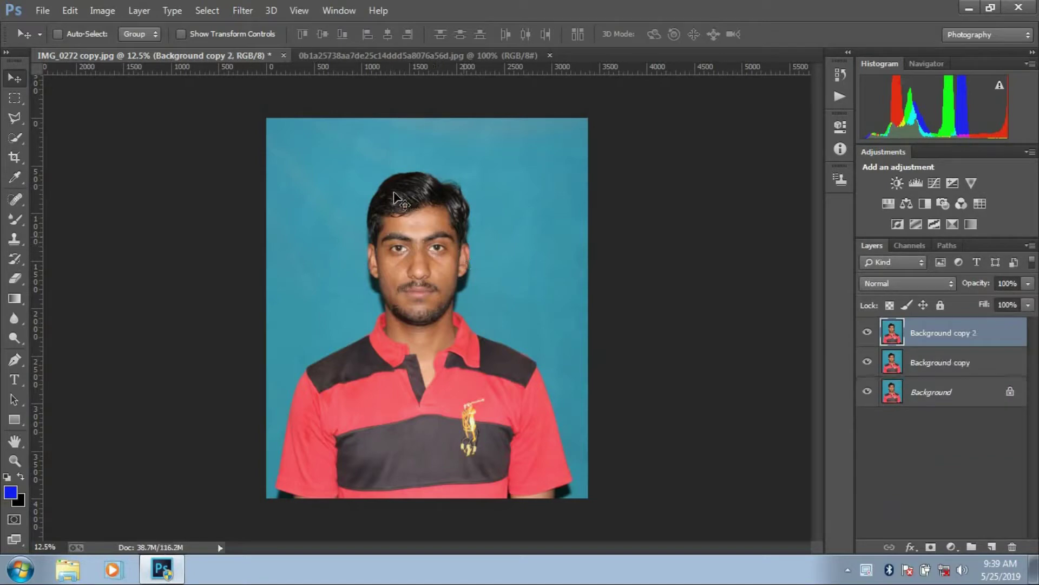
{"action": "scroll", "coordinate": [446, 310], "scroll_direction": "up", "scroll_amount": 2}
{"action": "scroll", "coordinate": [447, 310], "scroll_direction": "up", "scroll_amount": 2}
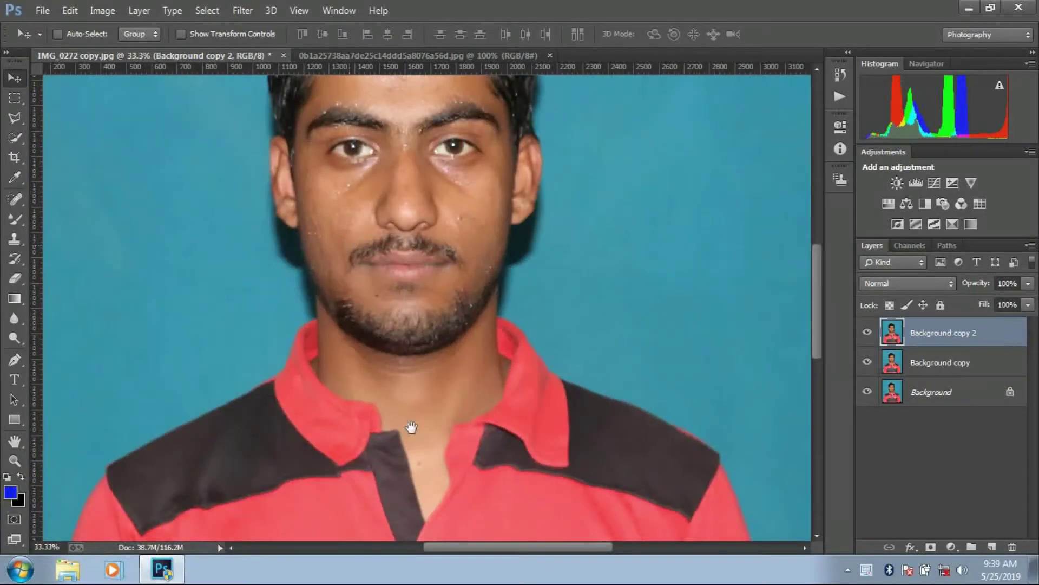
{"action": "scroll", "coordinate": [414, 431], "scroll_direction": "up", "scroll_amount": 1}
{"action": "scroll", "coordinate": [448, 330], "scroll_direction": "up", "scroll_amount": 1}
{"action": "scroll", "coordinate": [447, 344], "scroll_direction": "up", "scroll_amount": 1}
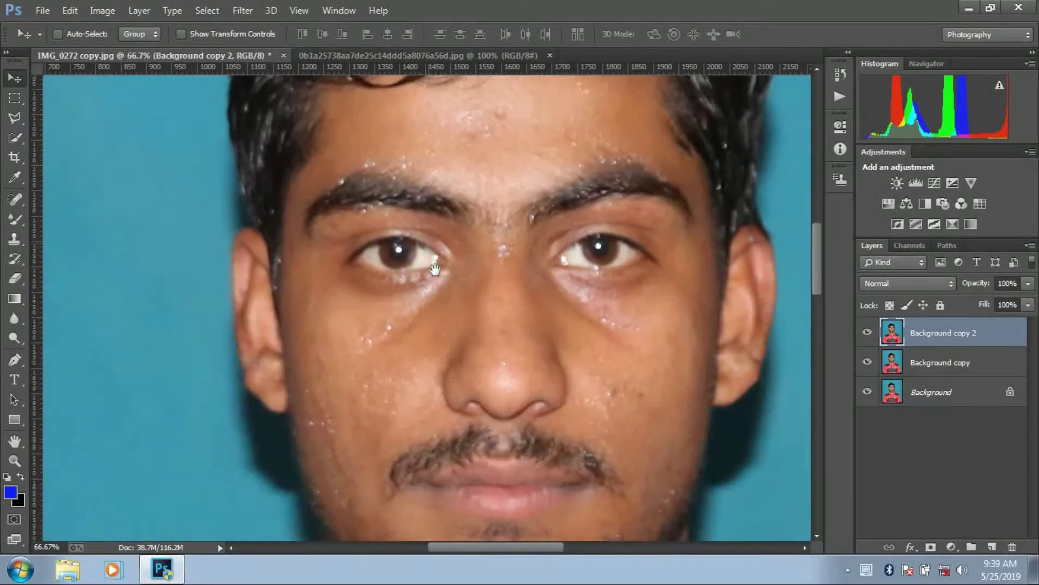
{"action": "left_click_drag", "start_coordinate": [399, 396], "coordinate": [541, 180]}
{"action": "scroll", "coordinate": [433, 286], "scroll_direction": "down", "scroll_amount": 5}
{"action": "scroll", "coordinate": [431, 286], "scroll_direction": "left", "scroll_amount": 3}
{"action": "scroll", "coordinate": [428, 283], "scroll_direction": "down", "scroll_amount": 3}
Step: Select the teal backdrop around the man with the Quick Selection tool
{"action": "left_click", "coordinate": [15, 118]}
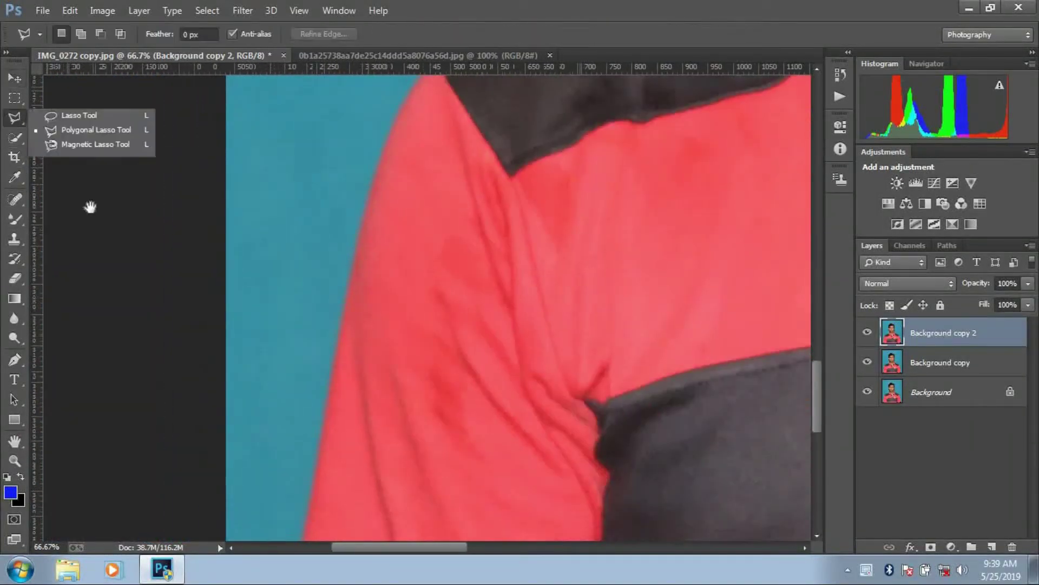
{"action": "left_click", "coordinate": [17, 137]}
{"action": "scroll", "coordinate": [279, 200], "scroll_direction": "down", "scroll_amount": 2}
{"action": "scroll", "coordinate": [292, 203], "scroll_direction": "down", "scroll_amount": 3}
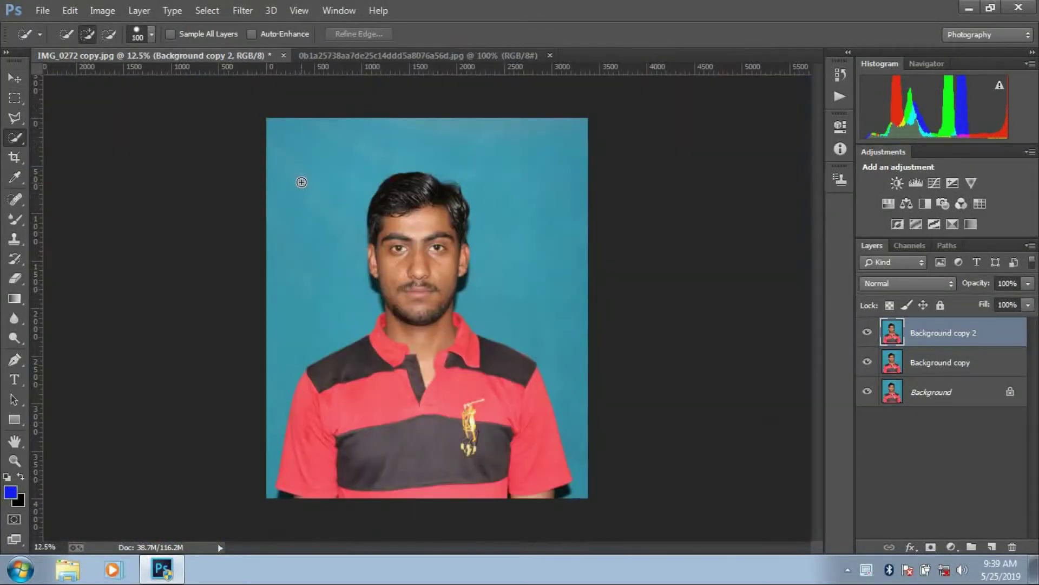
{"action": "mouse_move", "coordinate": [301, 149]}
{"action": "left_mouse_down"}
{"action": "mouse_move", "coordinate": [276, 270]}
{"action": "mouse_move", "coordinate": [452, 186]}
{"action": "left_mouse_up"}
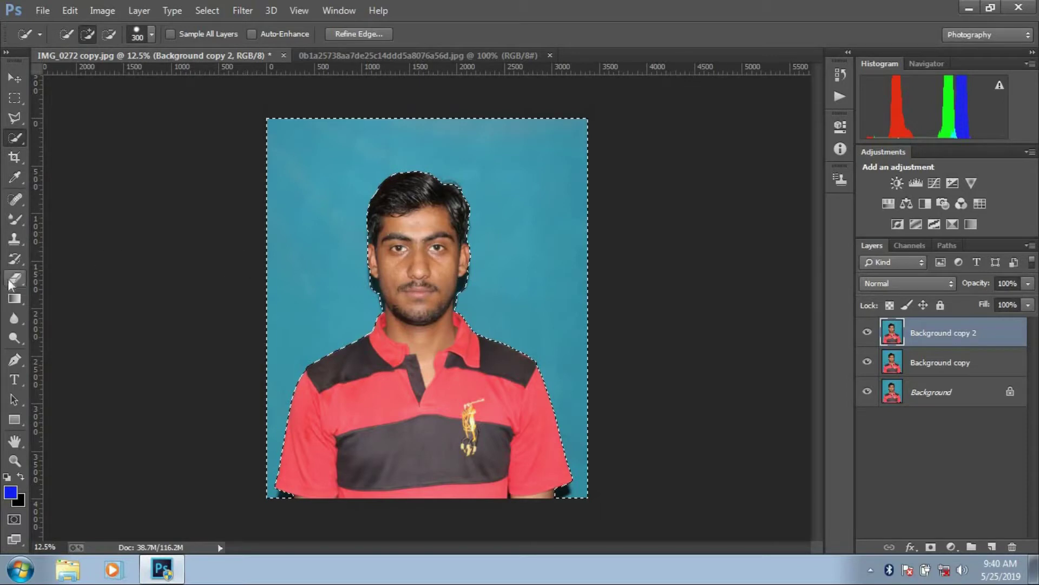
Step: Set up a larger standard Eraser, delete Background copy, and target Background copy 2
{"action": "left_click", "coordinate": [38, 287]}
{"action": "left_click", "coordinate": [70, 272]}
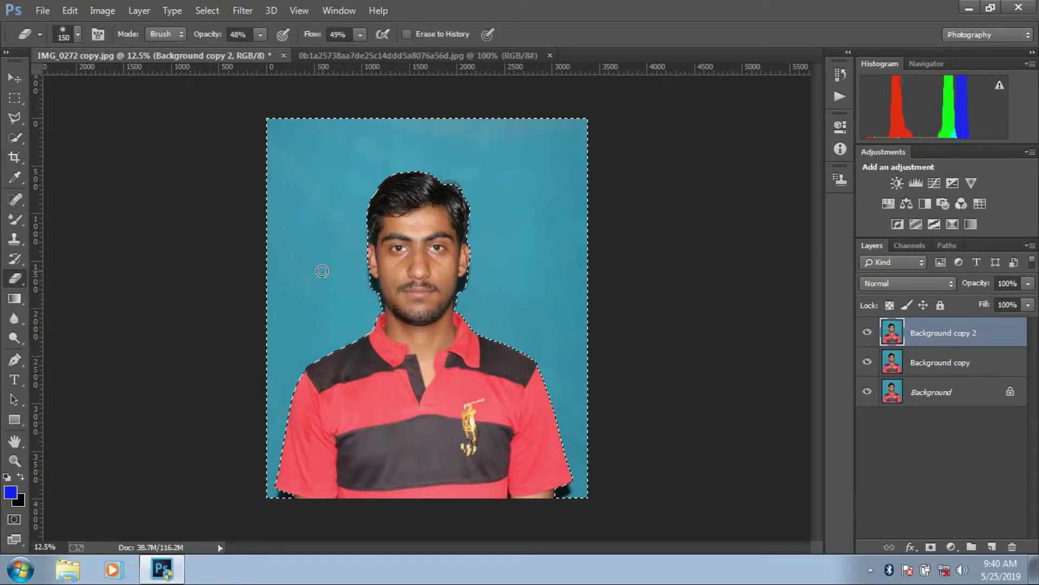
{"action": "key", "text": "bracketright"}
{"action": "key", "text": "bracketright"}
{"action": "key", "text": "bracketright"}
{"action": "left_click_drag", "start_coordinate": [951, 368], "coordinate": [1012, 547]}
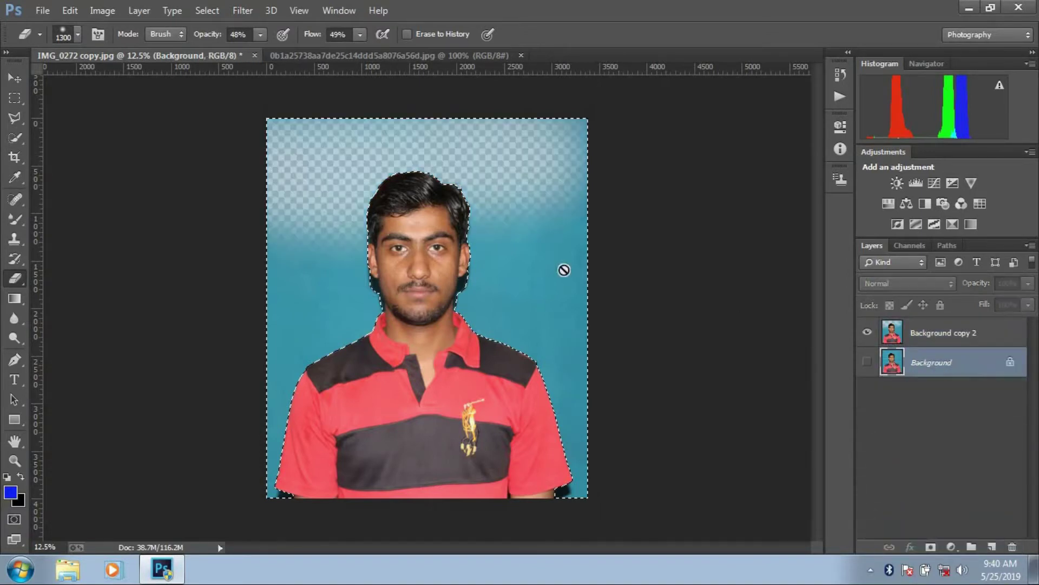
{"action": "left_click", "coordinate": [372, 221]}
{"action": "key", "text": "Return"}
{"action": "left_click", "coordinate": [908, 337]}
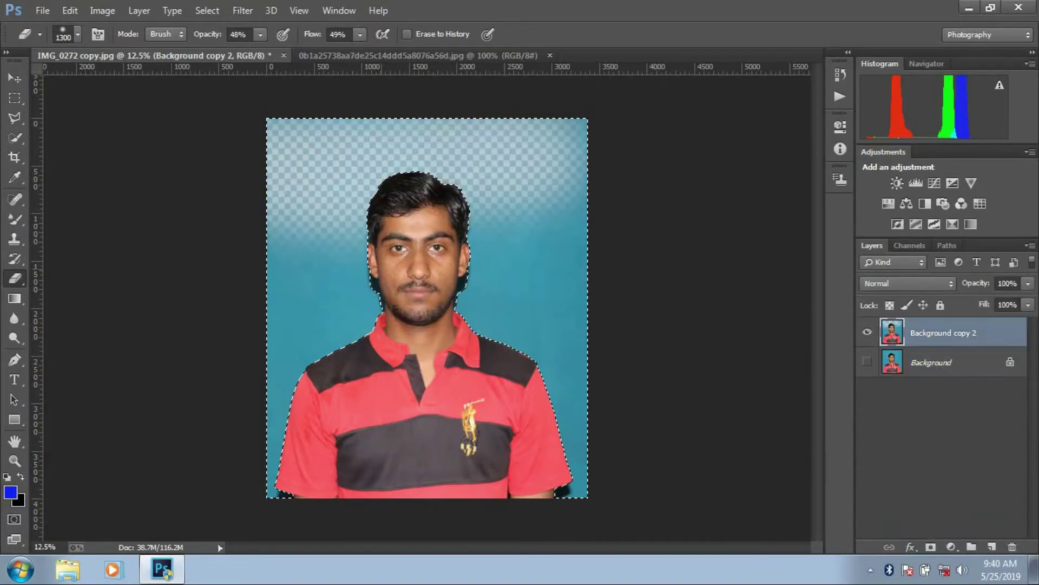
Step: Erase the blue backdrop at 100% flow across the top, upper right and left
{"action": "left_click_drag", "start_coordinate": [320, 238], "coordinate": [514, 206]}
{"action": "left_click_drag", "start_coordinate": [563, 141], "coordinate": [325, 141]}
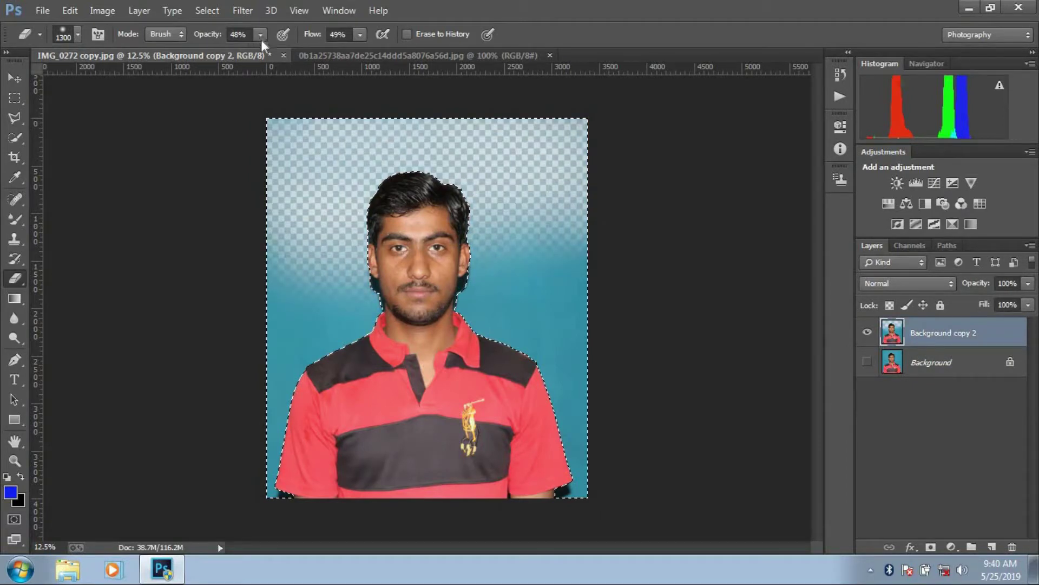
{"action": "left_click_drag", "start_coordinate": [365, 51], "coordinate": [379, 51]}
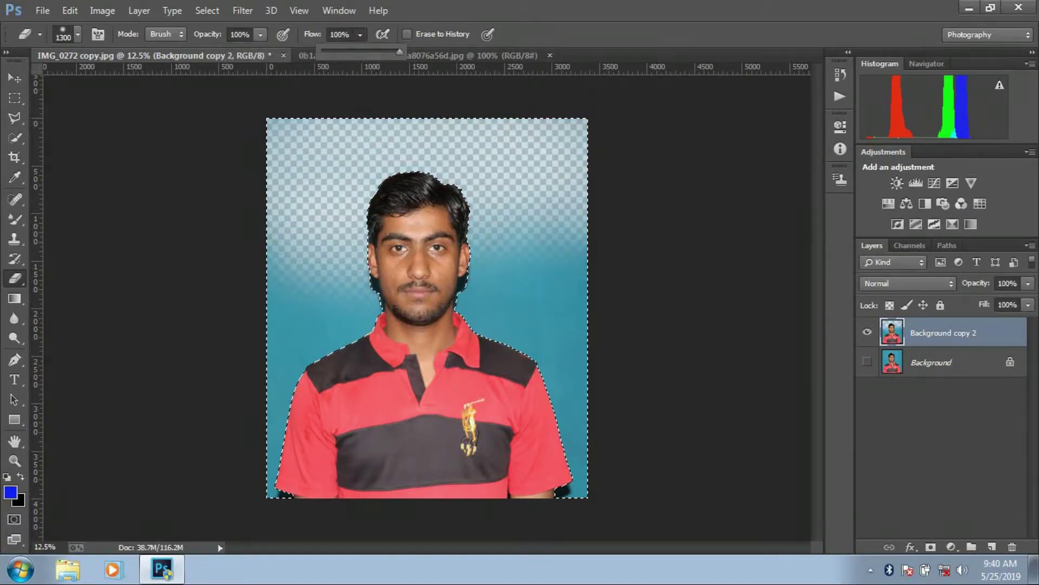
{"action": "left_click_drag", "start_coordinate": [514, 162], "coordinate": [303, 206]}
{"action": "left_click_drag", "start_coordinate": [303, 140], "coordinate": [558, 178]}
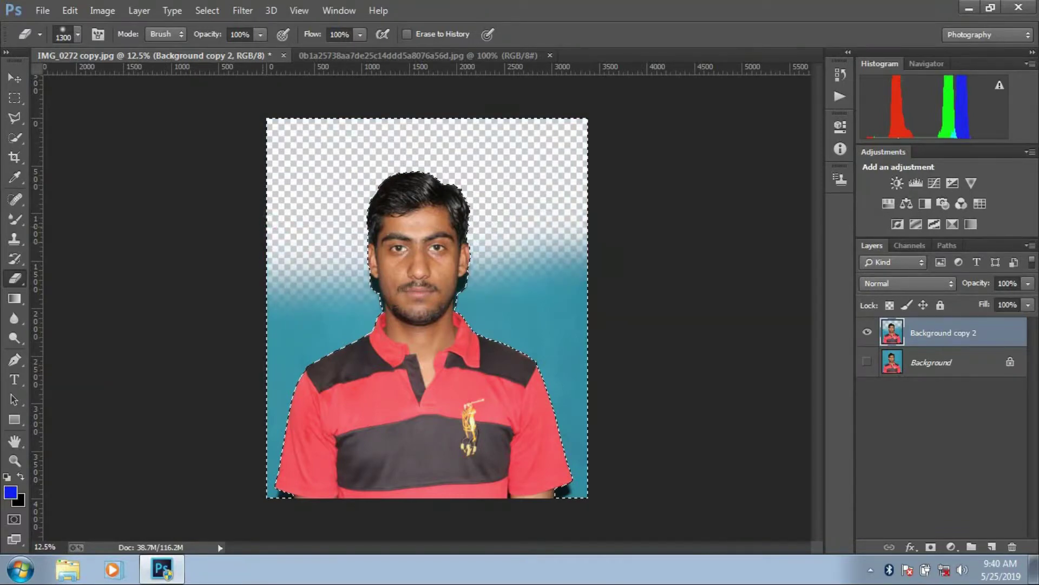
{"action": "mouse_move", "coordinate": [292, 477]}
{"action": "left_mouse_down"}
{"action": "mouse_move", "coordinate": [325, 304]}
{"action": "mouse_move", "coordinate": [357, 281]}
{"action": "mouse_move", "coordinate": [514, 270]}
{"action": "mouse_move", "coordinate": [520, 303]}
{"action": "mouse_move", "coordinate": [558, 282]}
{"action": "mouse_move", "coordinate": [563, 460]}
{"action": "left_mouse_up"}
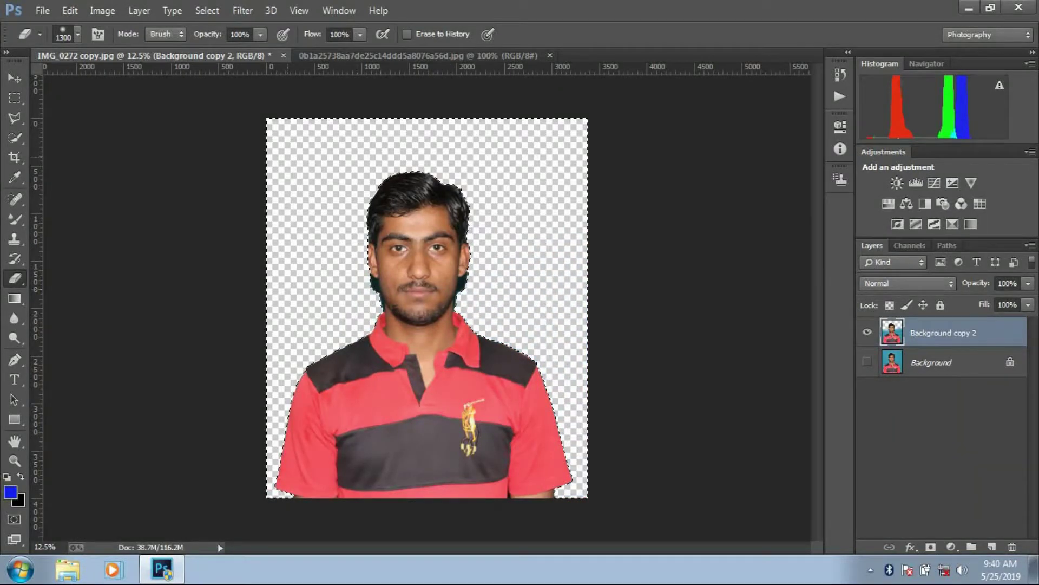
{"action": "left_click", "coordinate": [15, 79]}
Step: Zoom in and start a Polygonal Lasso outline along the hair and ear edge
{"action": "scroll", "coordinate": [417, 243], "scroll_direction": "up", "scroll_amount": 2}
{"action": "scroll", "coordinate": [433, 324], "scroll_direction": "up", "scroll_amount": 1}
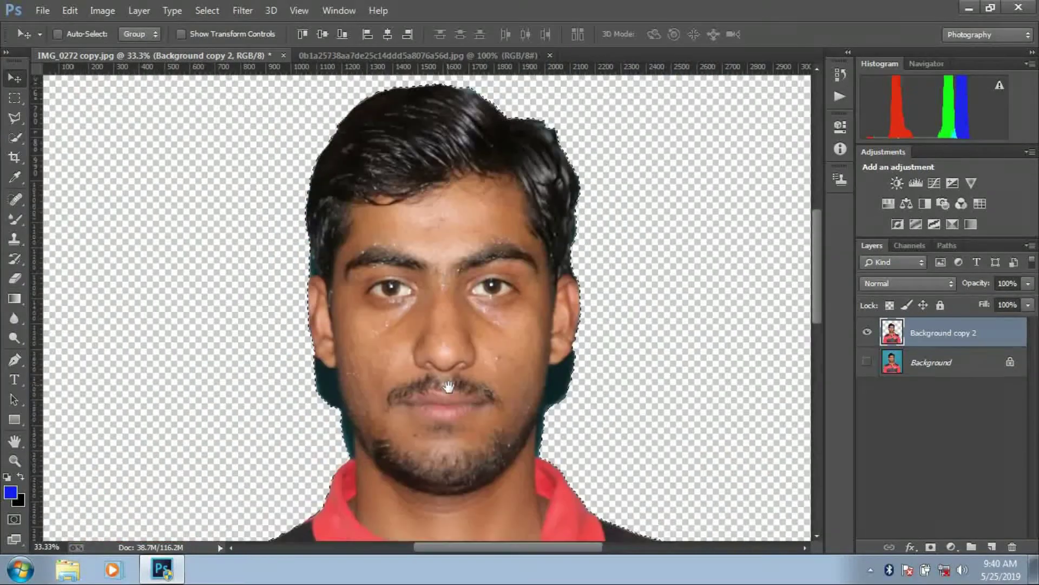
{"action": "scroll", "coordinate": [369, 411], "scroll_direction": "up", "scroll_amount": 1}
{"action": "scroll", "coordinate": [477, 270], "scroll_direction": "up", "scroll_amount": 1}
{"action": "scroll", "coordinate": [483, 271], "scroll_direction": "up", "scroll_amount": 1}
{"action": "scroll", "coordinate": [482, 270], "scroll_direction": "up", "scroll_amount": 3}
{"action": "scroll", "coordinate": [482, 271], "scroll_direction": "up", "scroll_amount": 4}
{"action": "left_click", "coordinate": [15, 117]}
{"action": "left_click", "coordinate": [274, 154]}
{"action": "left_click", "coordinate": [357, 300]}
{"action": "left_click", "coordinate": [336, 321]}
{"action": "scroll", "coordinate": [337, 227], "scroll_direction": "down", "scroll_amount": 3}
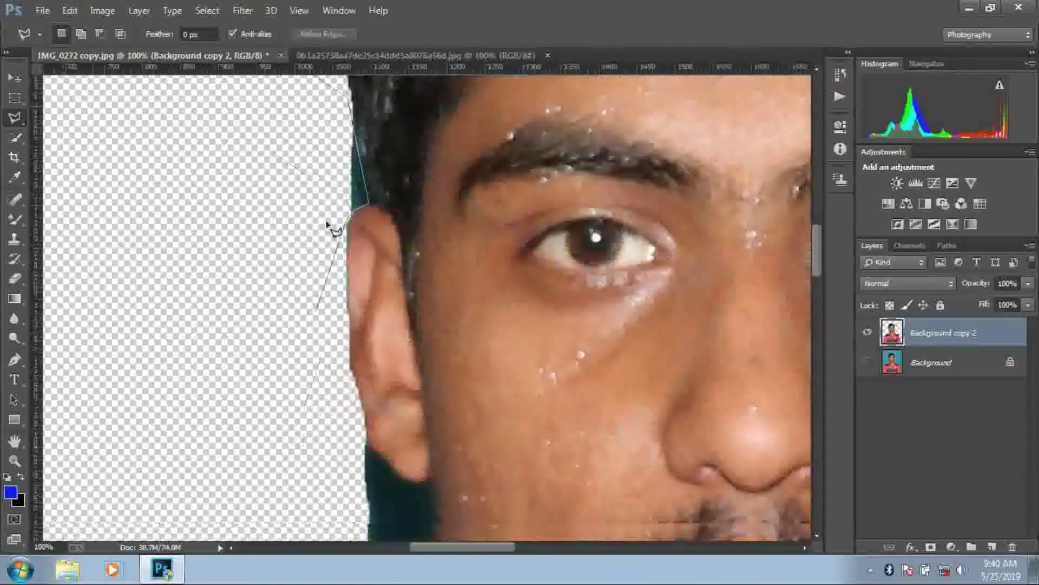
{"action": "scroll", "coordinate": [343, 222], "scroll_direction": "down", "scroll_amount": 3}
{"action": "left_click", "coordinate": [341, 226]}
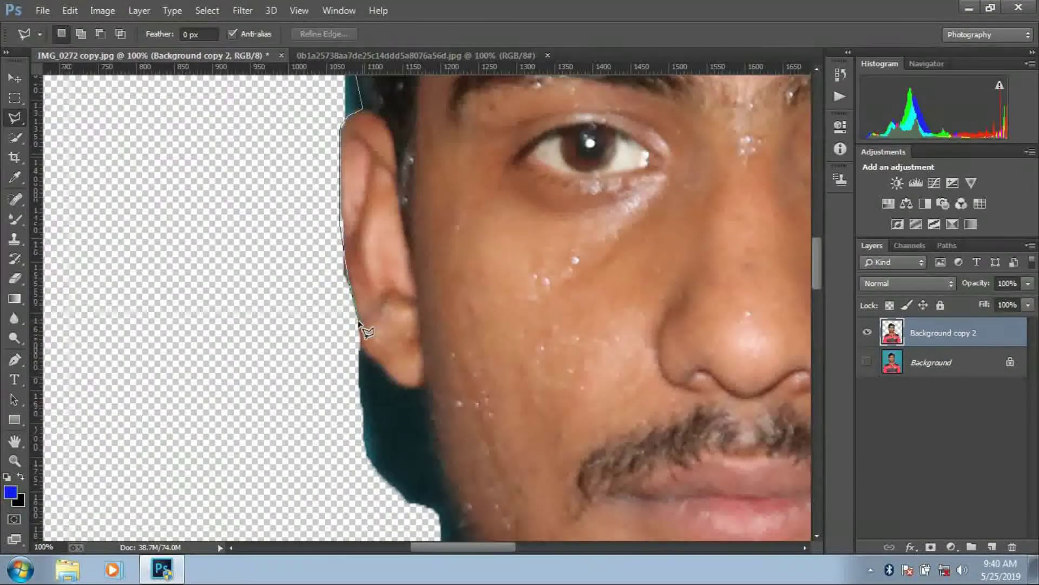
{"action": "left_click", "coordinate": [363, 351]}
{"action": "left_click", "coordinate": [423, 382]}
{"action": "scroll", "coordinate": [427, 406], "scroll_direction": "down", "scroll_amount": 3}
{"action": "scroll", "coordinate": [407, 284], "scroll_direction": "down", "scroll_amount": 1}
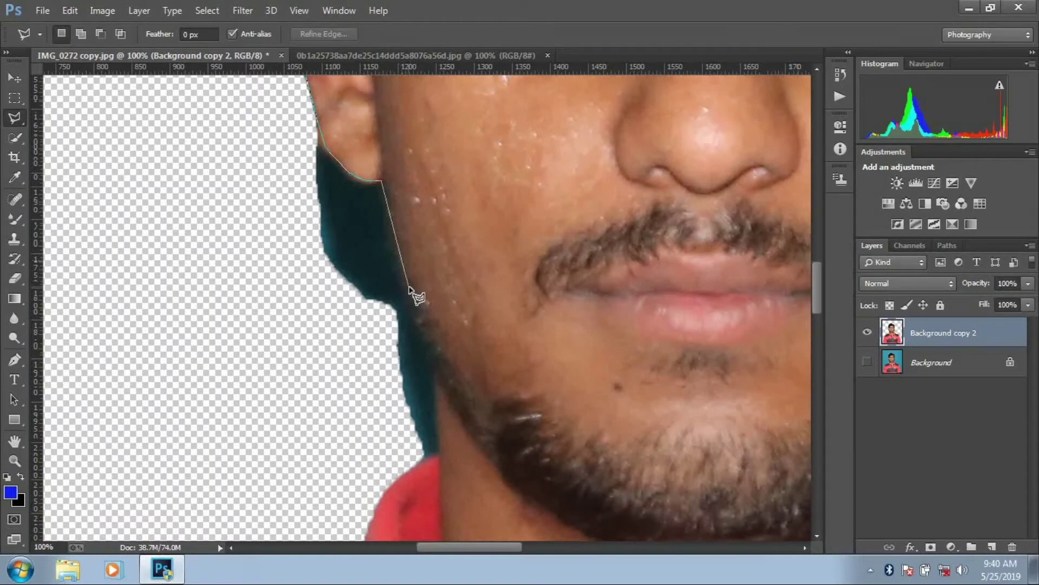
Step: Extend the outline along the jaw and collar, delete the enclosed dark patch, and deselect
{"action": "left_click", "coordinate": [417, 312]}
{"action": "left_click", "coordinate": [434, 352]}
{"action": "left_click", "coordinate": [437, 418]}
{"action": "left_click", "coordinate": [439, 448]}
{"action": "left_click", "coordinate": [411, 459]}
{"action": "left_click", "coordinate": [297, 403]}
{"action": "scroll", "coordinate": [292, 190], "scroll_direction": "up", "scroll_amount": 6}
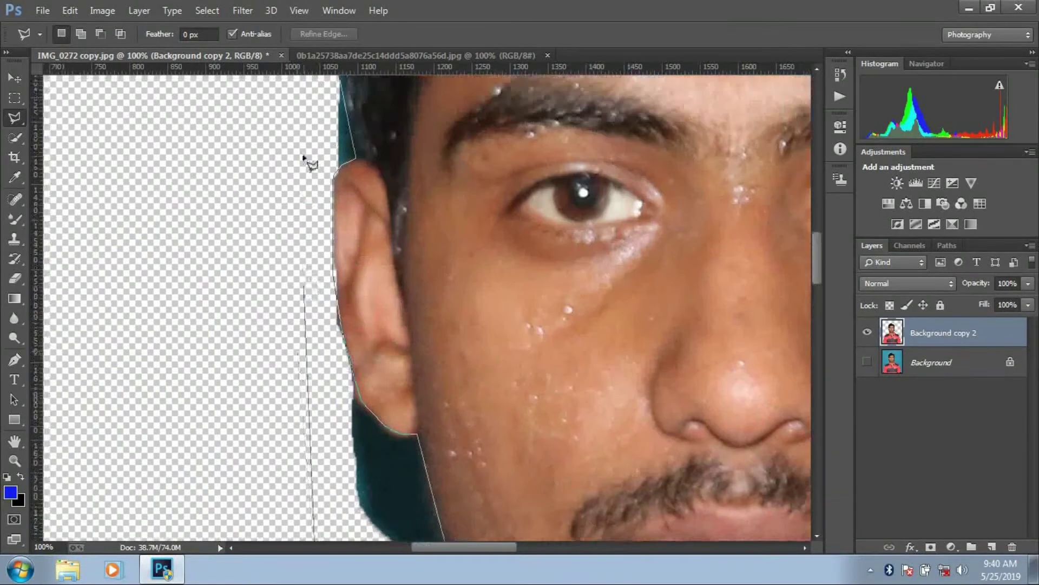
{"action": "scroll", "coordinate": [303, 216], "scroll_direction": "up", "scroll_amount": 3}
{"action": "left_click", "coordinate": [299, 252]}
{"action": "left_click", "coordinate": [322, 237]}
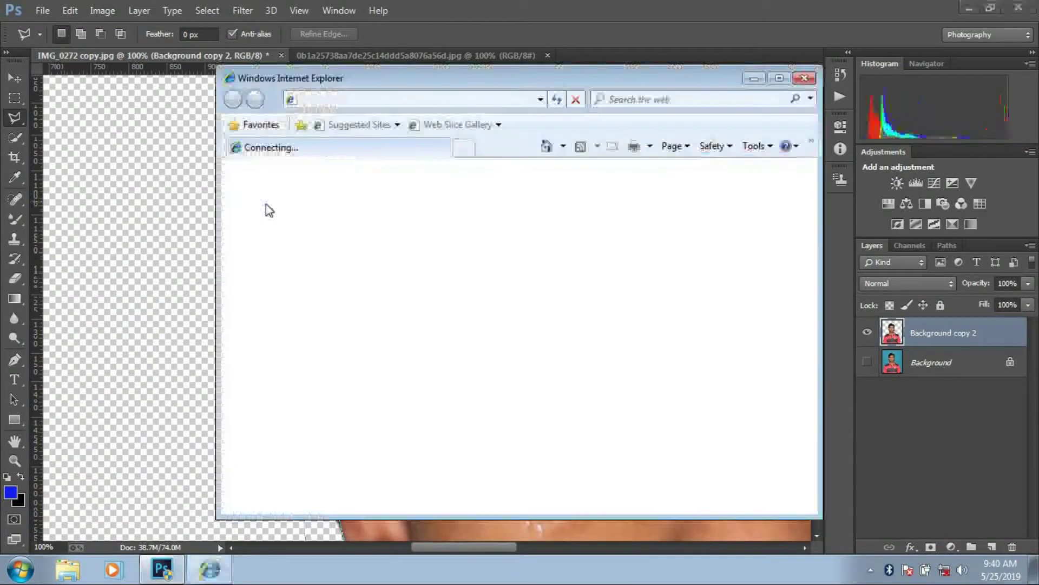
{"action": "left_click", "coordinate": [804, 79]}
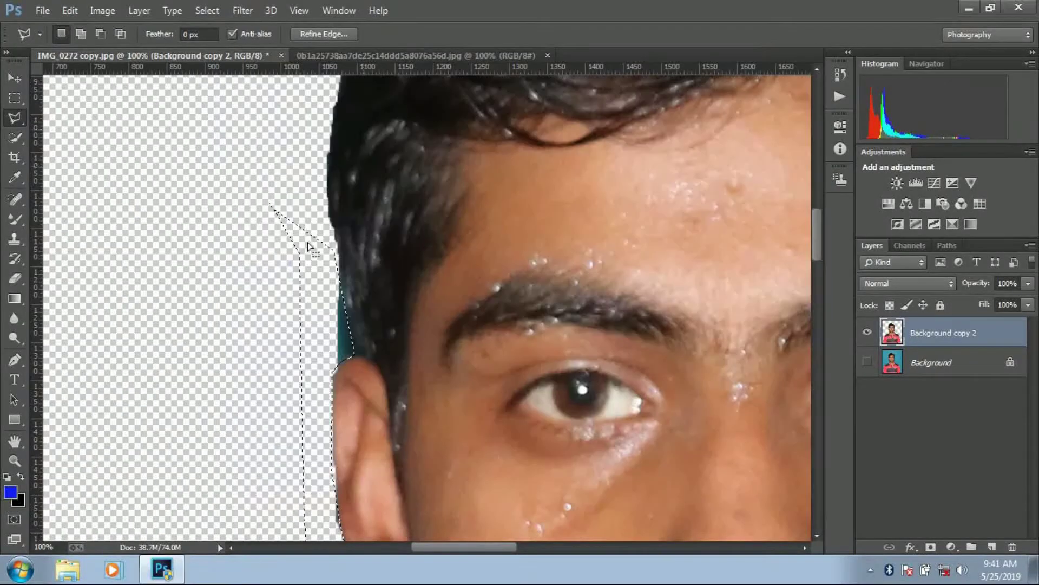
{"action": "scroll", "coordinate": [297, 248], "scroll_direction": "down", "scroll_amount": 2}
{"action": "scroll", "coordinate": [336, 255], "scroll_direction": "down", "scroll_amount": 1}
{"action": "scroll", "coordinate": [371, 249], "scroll_direction": "down", "scroll_amount": 1}
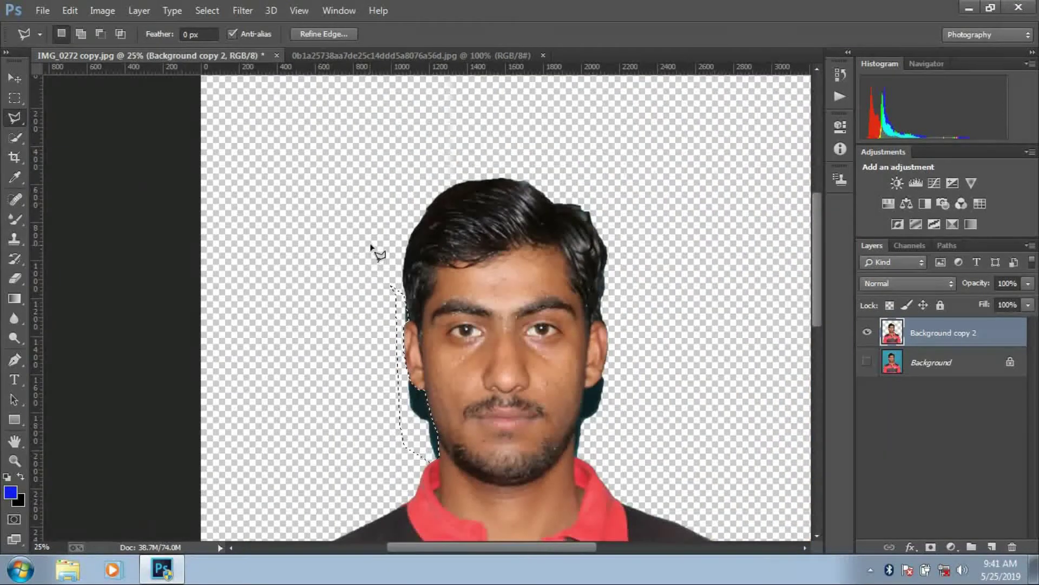
{"action": "key", "text": "Delete"}
{"action": "key", "text": "ctrl+d"}
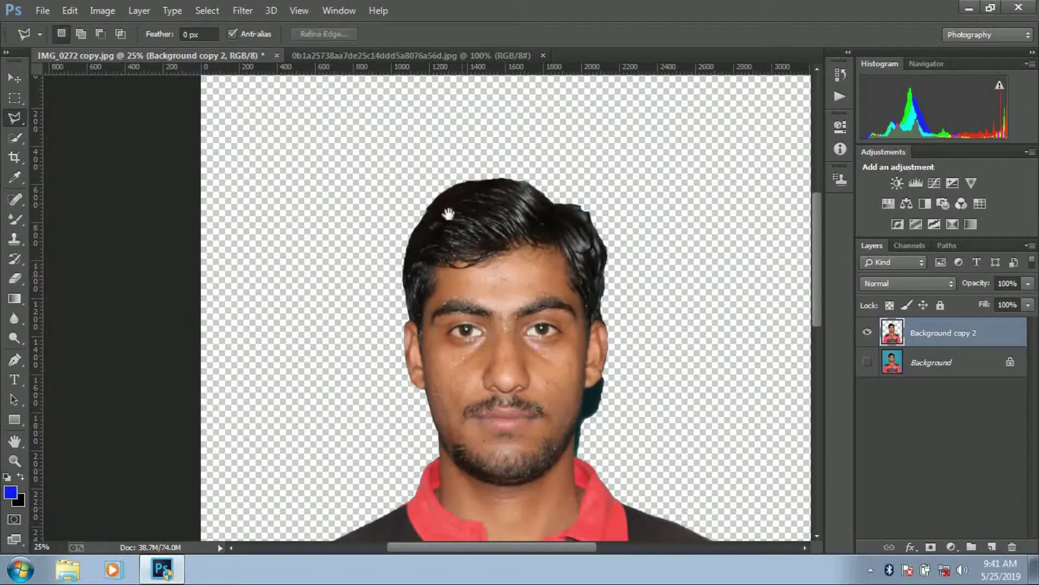
Step: Restart the Polygonal Lasso outline at the earlobe after a no-pixels-selected warning
{"action": "left_click_drag", "start_coordinate": [525, 258], "coordinate": [368, 161]}
{"action": "scroll", "coordinate": [477, 262], "scroll_direction": "up", "scroll_amount": 2}
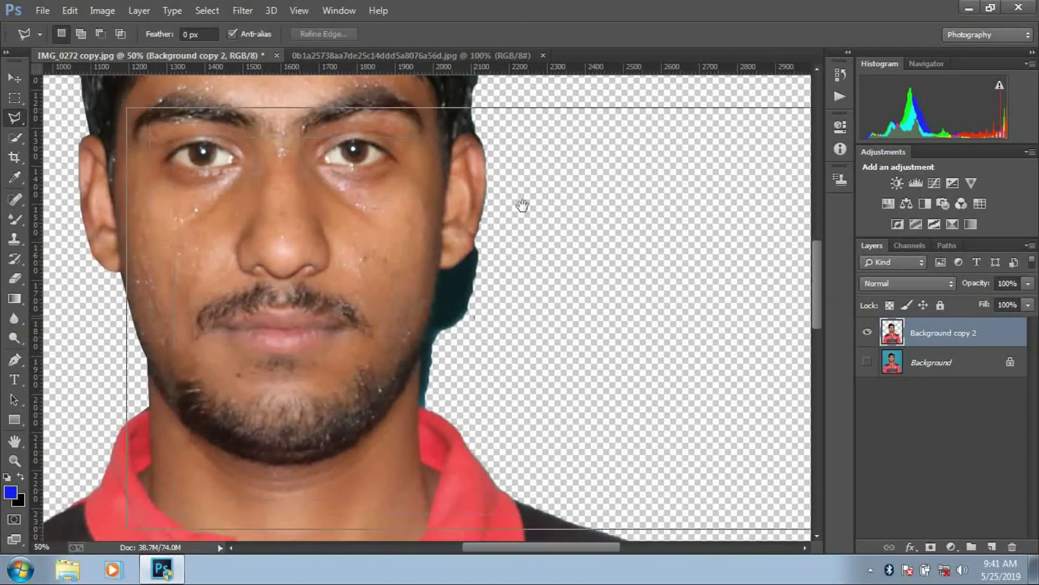
{"action": "scroll", "coordinate": [524, 218], "scroll_direction": "up", "scroll_amount": 1}
{"action": "scroll", "coordinate": [517, 303], "scroll_direction": "up", "scroll_amount": 1}
{"action": "double_click", "coordinate": [511, 295]}
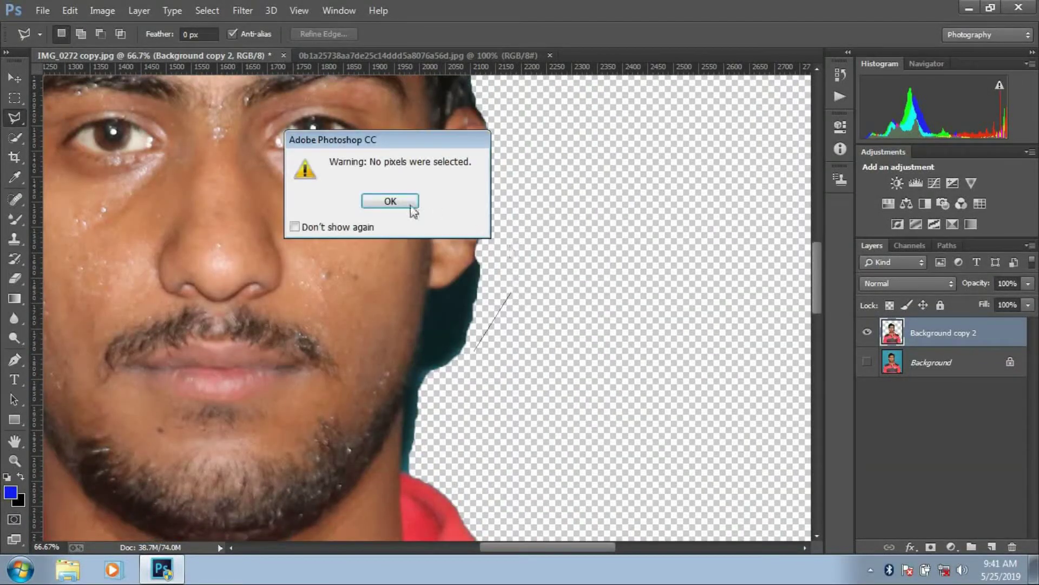
{"action": "key", "text": "Return"}
{"action": "left_click", "coordinate": [506, 184]}
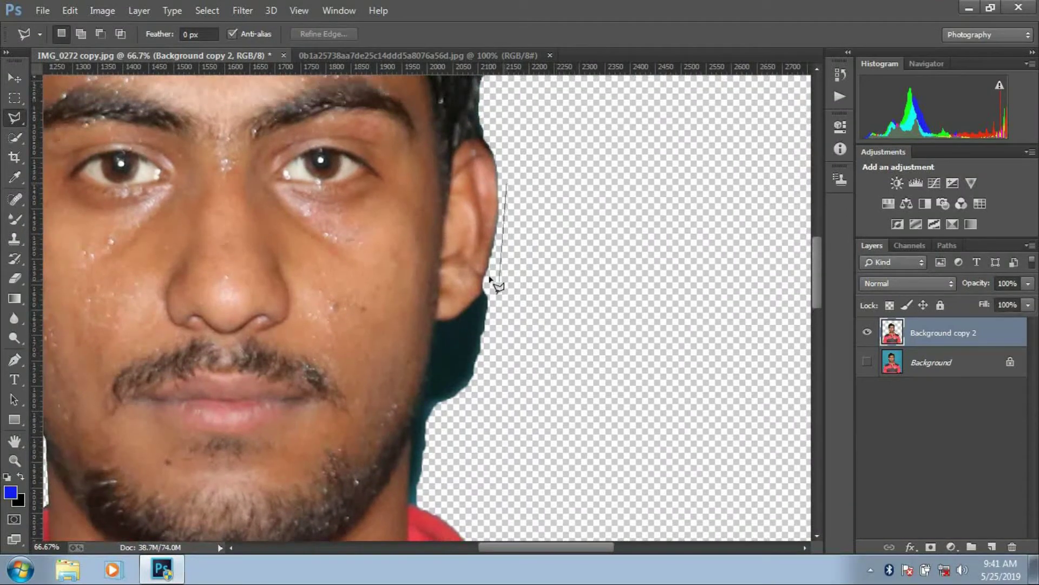
{"action": "scroll", "coordinate": [487, 276], "scroll_direction": "up", "scroll_amount": 1}
{"action": "left_click", "coordinate": [480, 296]}
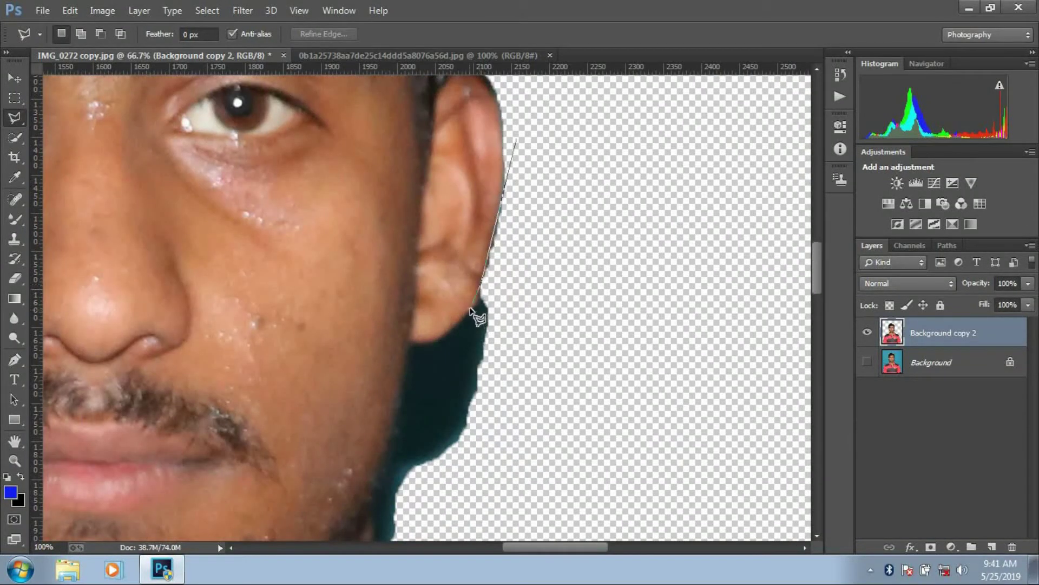
{"action": "left_click", "coordinate": [462, 320]}
Step: Finish outlining the dark patch along the jawline and collar and close the selection
{"action": "left_click_drag", "start_coordinate": [383, 477], "coordinate": [432, 302]}
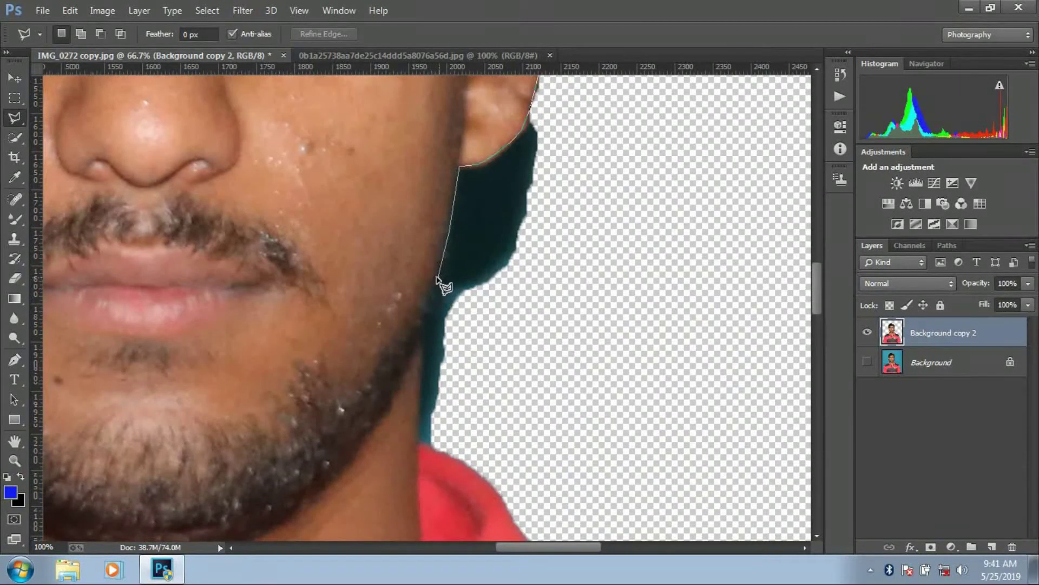
{"action": "left_click", "coordinate": [423, 314]}
{"action": "scroll", "coordinate": [448, 256], "scroll_direction": "down", "scroll_amount": 5}
{"action": "left_click", "coordinate": [463, 283]}
{"action": "left_click", "coordinate": [520, 287]}
{"action": "scroll", "coordinate": [495, 364], "scroll_direction": "up", "scroll_amount": 5}
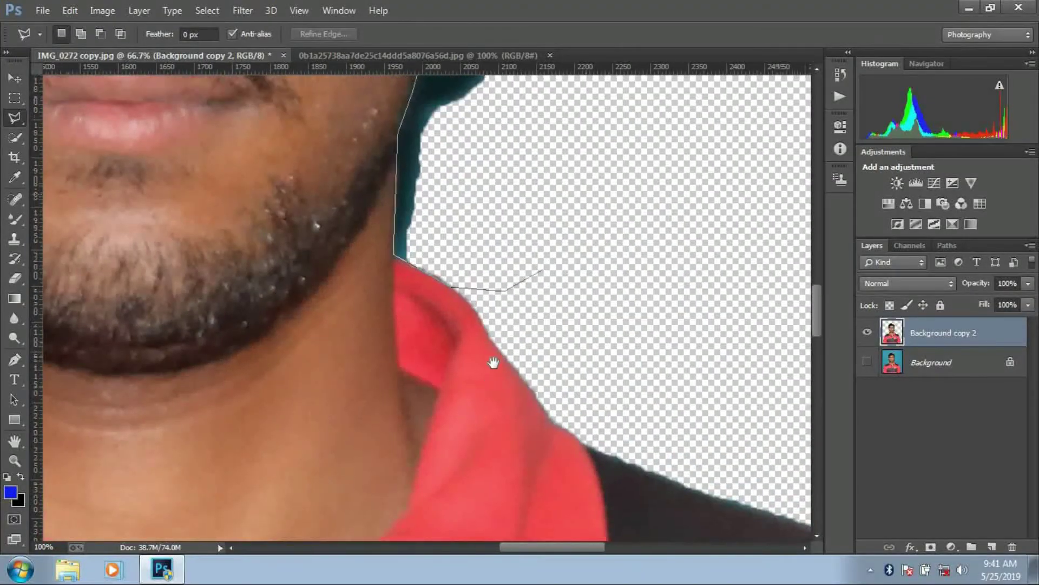
{"action": "scroll", "coordinate": [515, 311], "scroll_direction": "right", "scroll_amount": 3}
{"action": "scroll", "coordinate": [499, 263], "scroll_direction": "up", "scroll_amount": 3}
{"action": "left_click", "coordinate": [493, 307]}
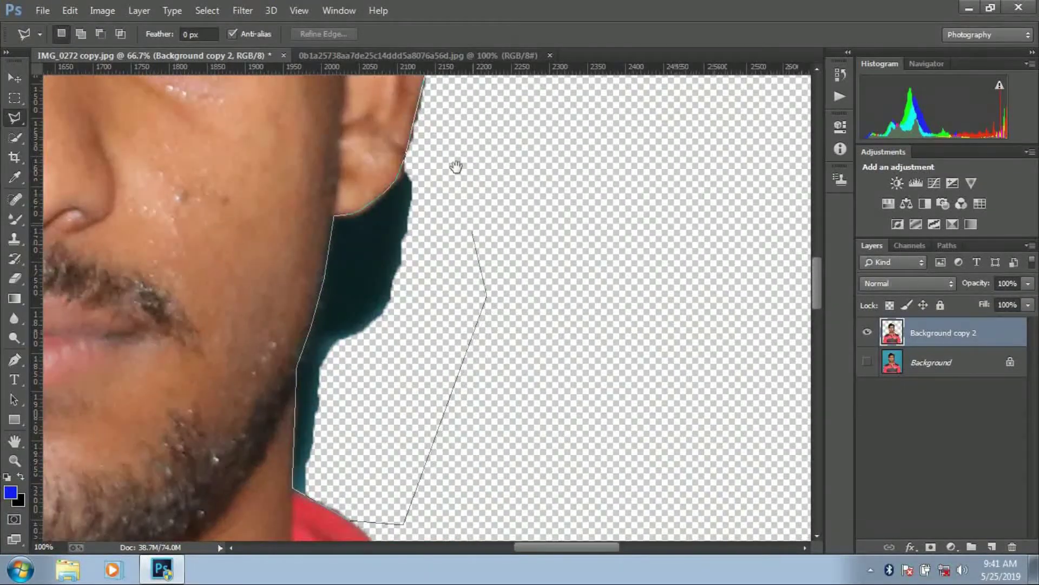
{"action": "scroll", "coordinate": [460, 168], "scroll_direction": "up", "scroll_amount": 3}
{"action": "scroll", "coordinate": [453, 285], "scroll_direction": "up", "scroll_amount": 3}
{"action": "scroll", "coordinate": [433, 259], "scroll_direction": "right", "scroll_amount": 2}
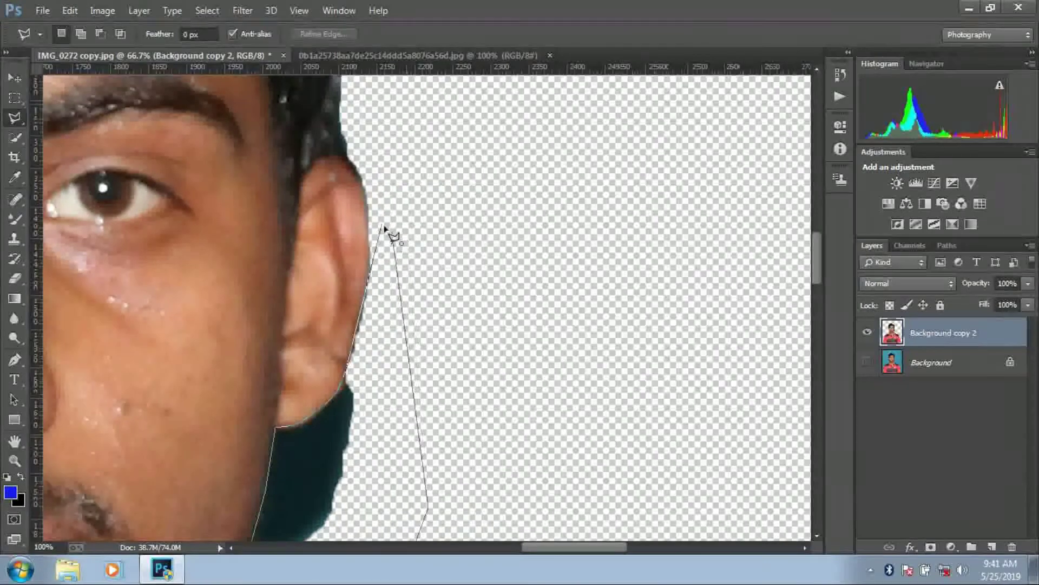
{"action": "left_click", "coordinate": [383, 227]}
{"action": "scroll", "coordinate": [476, 244], "scroll_direction": "down", "scroll_amount": 3}
{"action": "scroll", "coordinate": [475, 242], "scroll_direction": "down", "scroll_amount": 1}
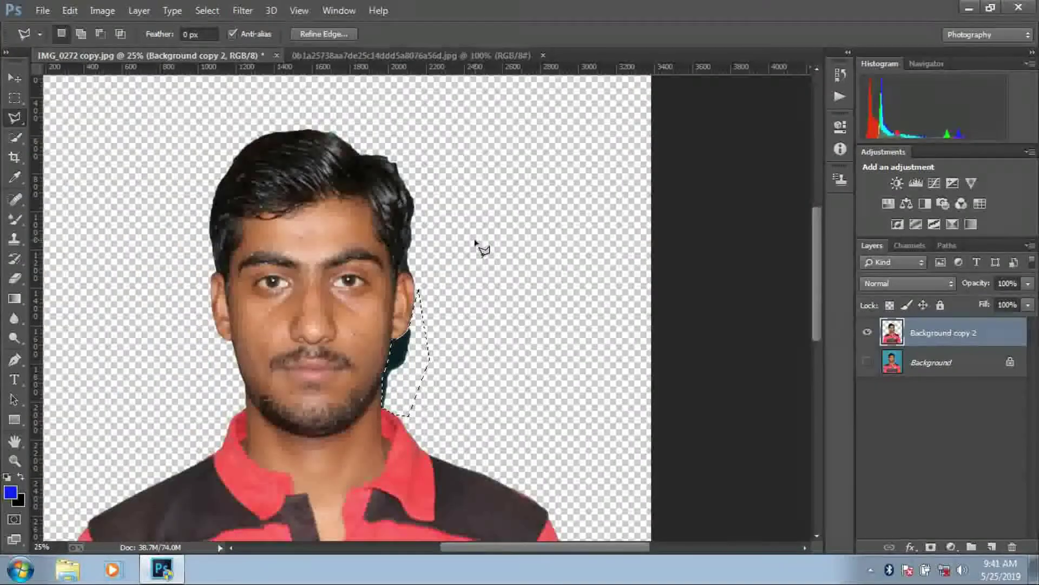
{"action": "scroll", "coordinate": [475, 243], "scroll_direction": "down", "scroll_amount": 1}
{"action": "scroll", "coordinate": [487, 238], "scroll_direction": "down", "scroll_amount": 1}
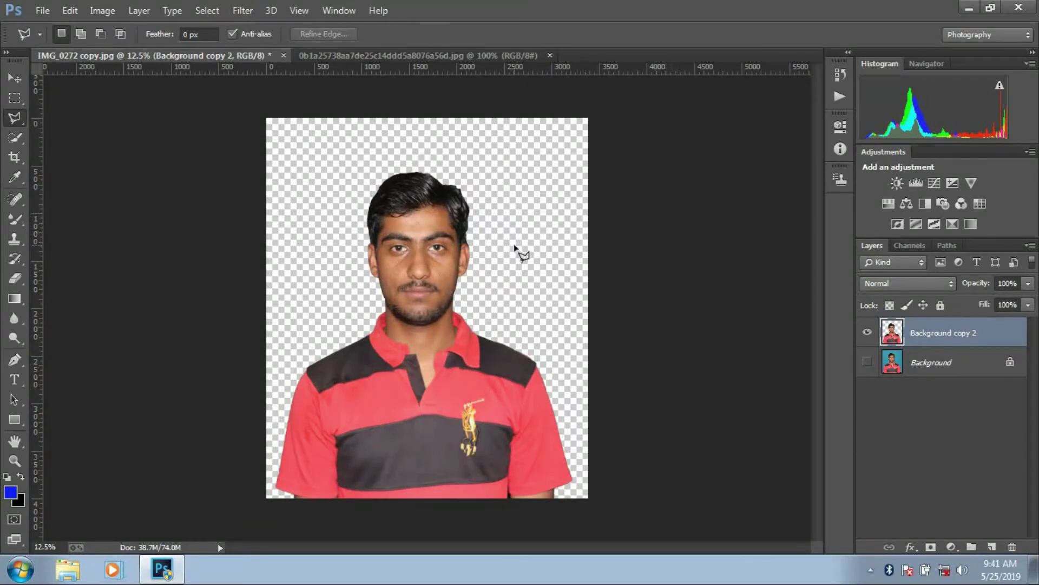
{"action": "key", "text": "alt+F9"}
{"action": "key", "text": "alt+F9"}
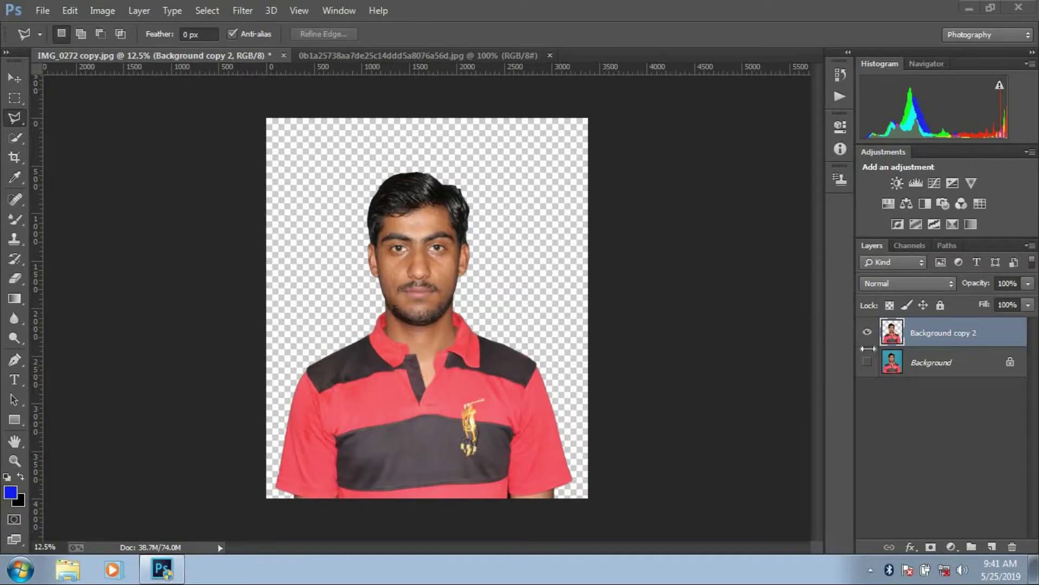
Step: Zoom into the hair and erase the bluish fringe with a smaller Eraser brush
{"action": "left_click", "coordinate": [12, 76]}
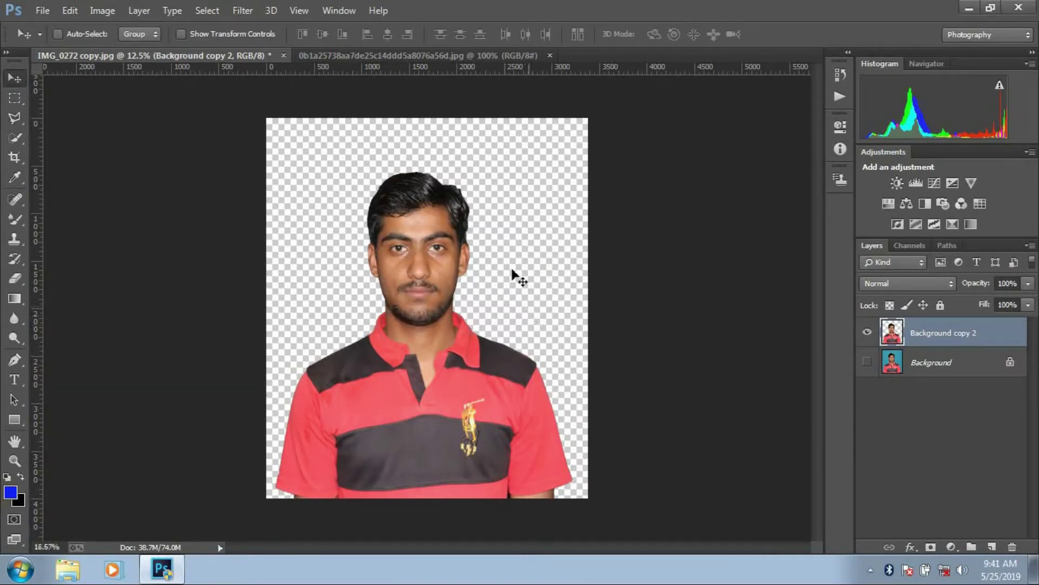
{"action": "scroll", "coordinate": [517, 325], "scroll_direction": "up", "scroll_amount": 1}
{"action": "scroll", "coordinate": [532, 306], "scroll_direction": "up", "scroll_amount": 1}
{"action": "scroll", "coordinate": [595, 311], "scroll_direction": "up", "scroll_amount": 2}
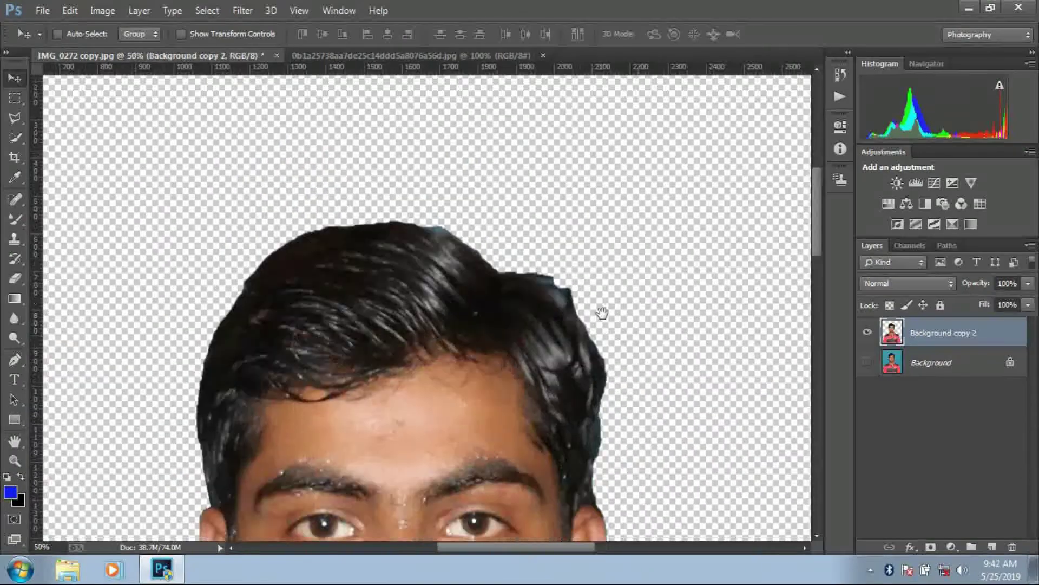
{"action": "left_click_drag", "start_coordinate": [602, 313], "coordinate": [421, 302]}
{"action": "left_click", "coordinate": [15, 279]}
{"action": "key", "text": "bracketleft"}
{"action": "key", "text": "bracketleft"}
{"action": "key", "text": "bracketleft"}
{"action": "key", "text": "bracketleft"}
{"action": "key", "text": "bracketleft"}
{"action": "key", "text": "bracketleft"}
{"action": "mouse_move", "coordinate": [348, 260]}
{"action": "left_mouse_down"}
{"action": "mouse_move", "coordinate": [391, 287]}
{"action": "mouse_move", "coordinate": [330, 256]}
{"action": "mouse_move", "coordinate": [382, 286]}
{"action": "mouse_move", "coordinate": [428, 365]}
{"action": "mouse_move", "coordinate": [433, 396]}
{"action": "mouse_move", "coordinate": [411, 489]}
{"action": "left_mouse_up"}
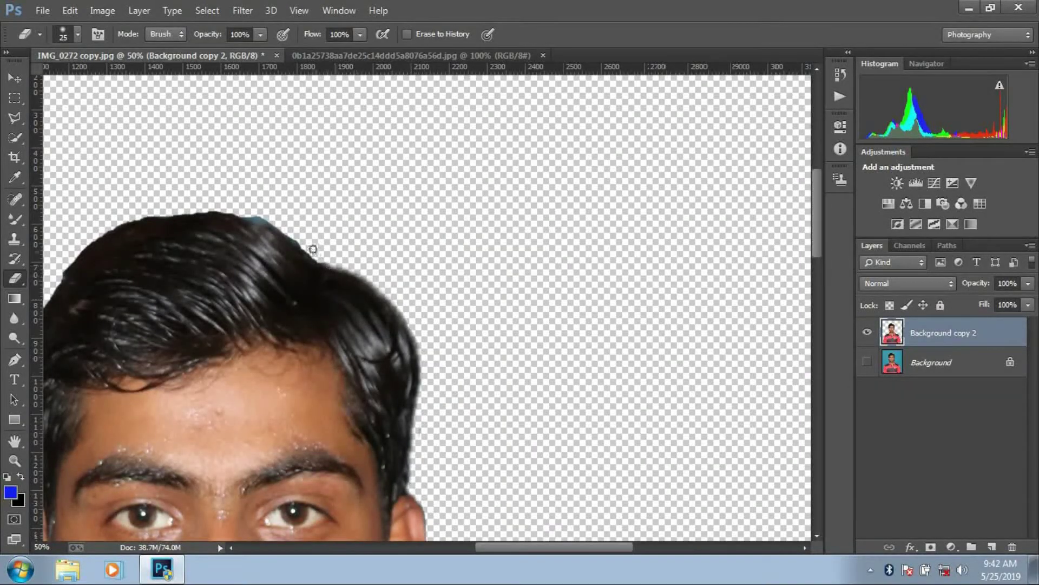
Step: Redo the top-of-hair fringe erase more cleanly and zoom out to fit the portrait
{"action": "left_click_drag", "start_coordinate": [241, 216], "coordinate": [149, 217]}
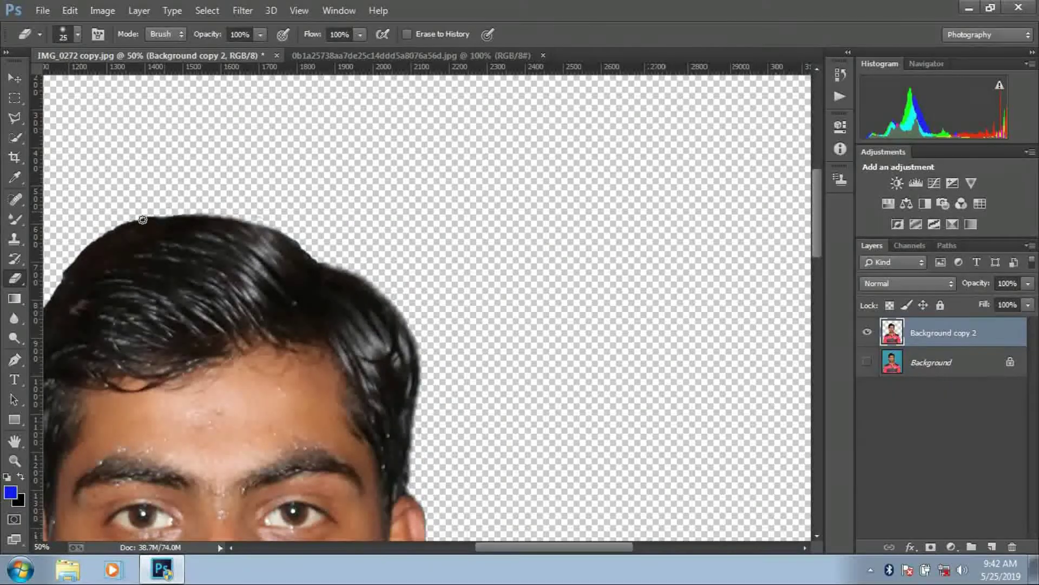
{"action": "key", "text": "ctrl+z"}
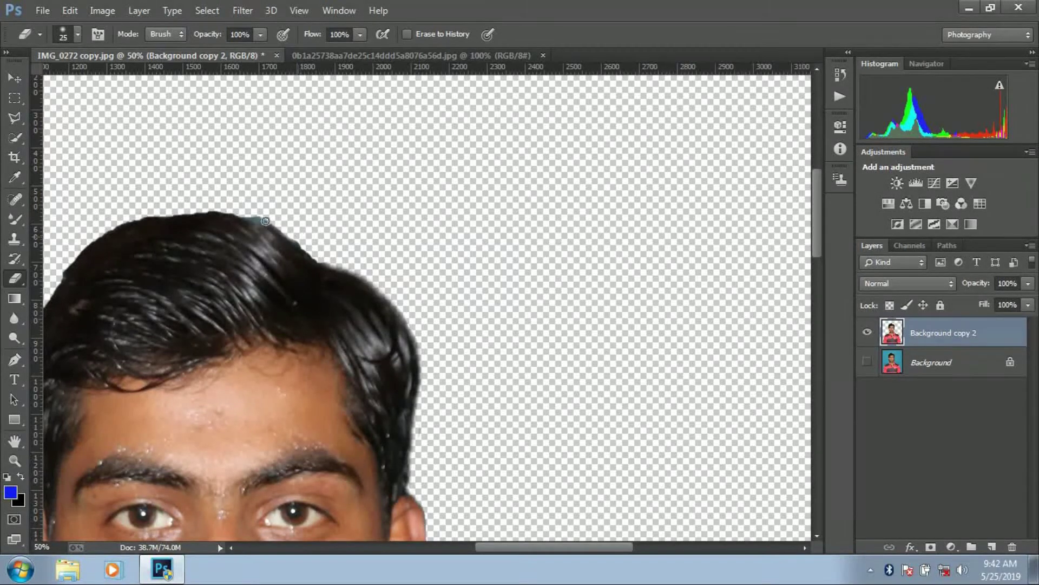
{"action": "mouse_move", "coordinate": [228, 214]}
{"action": "left_mouse_down"}
{"action": "mouse_move", "coordinate": [113, 227]}
{"action": "mouse_move", "coordinate": [229, 160]}
{"action": "left_mouse_up"}
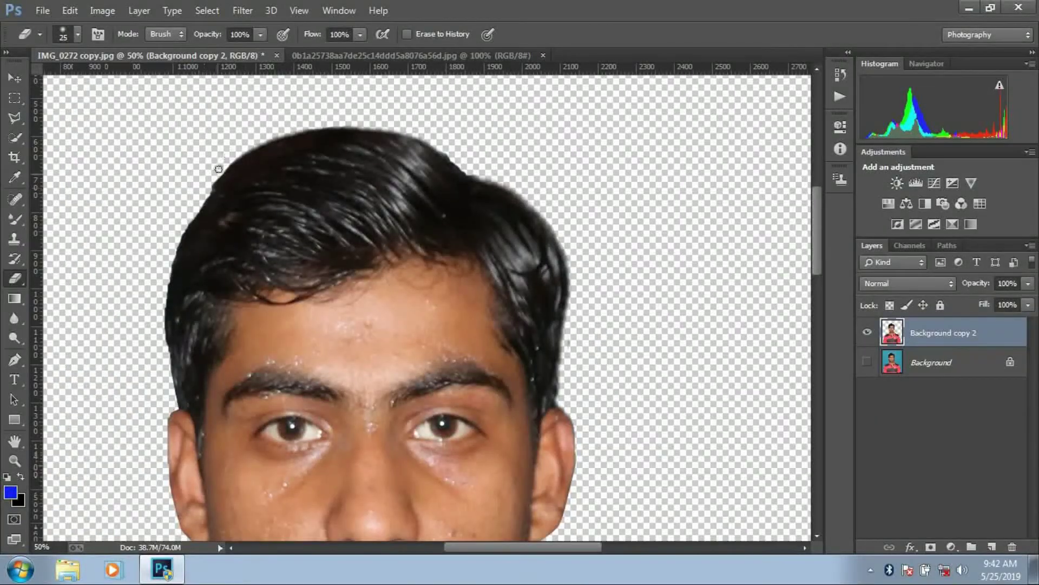
{"action": "key", "text": "ctrl+minus"}
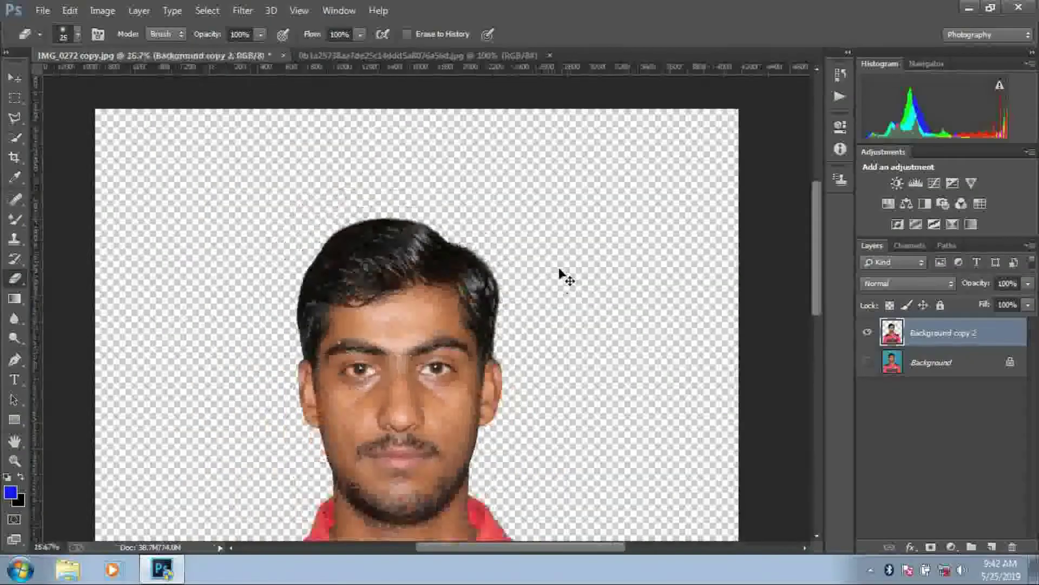
{"action": "key", "text": "ctrl+minus"}
{"action": "left_click", "coordinate": [348, 56]}
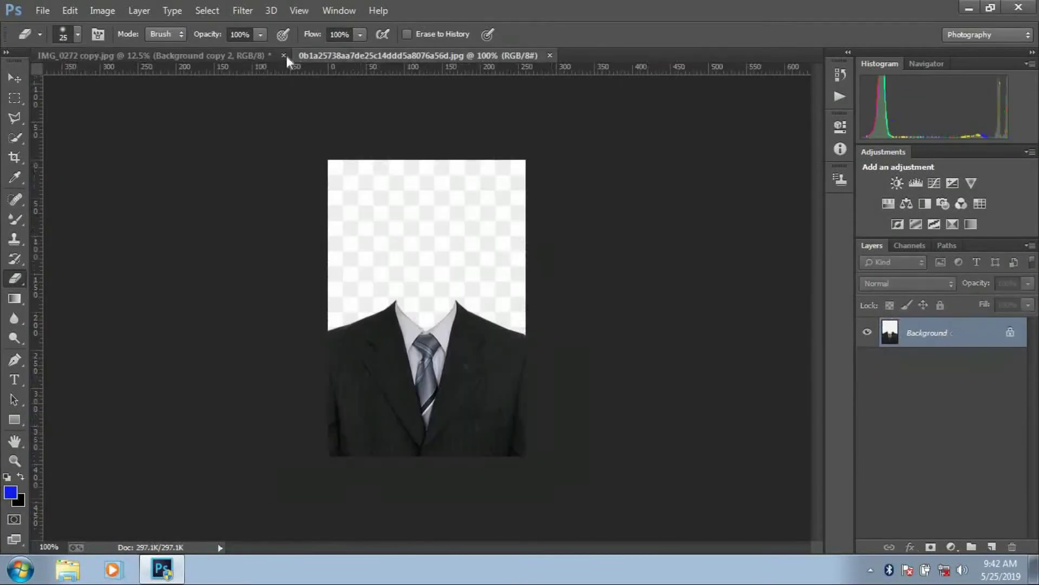
Step: Clear the suit image's white background with the Magic Eraser and drag the suit into the portrait
{"action": "left_click", "coordinate": [14, 78]}
{"action": "left_click", "coordinate": [14, 280]}
{"action": "left_click", "coordinate": [66, 307]}
{"action": "left_click", "coordinate": [402, 206]}
{"action": "left_click", "coordinate": [13, 79]}
{"action": "mouse_move", "coordinate": [364, 359]}
{"action": "left_mouse_down"}
{"action": "mouse_move", "coordinate": [186, 62]}
{"action": "mouse_move", "coordinate": [329, 357]}
{"action": "mouse_move", "coordinate": [494, 493]}
{"action": "left_mouse_up"}
Step: Scale and position the suit layer to cover the torso just under the chin
{"action": "key", "text": "ctrl+t"}
{"action": "left_click_drag", "start_coordinate": [330, 357], "coordinate": [318, 309]}
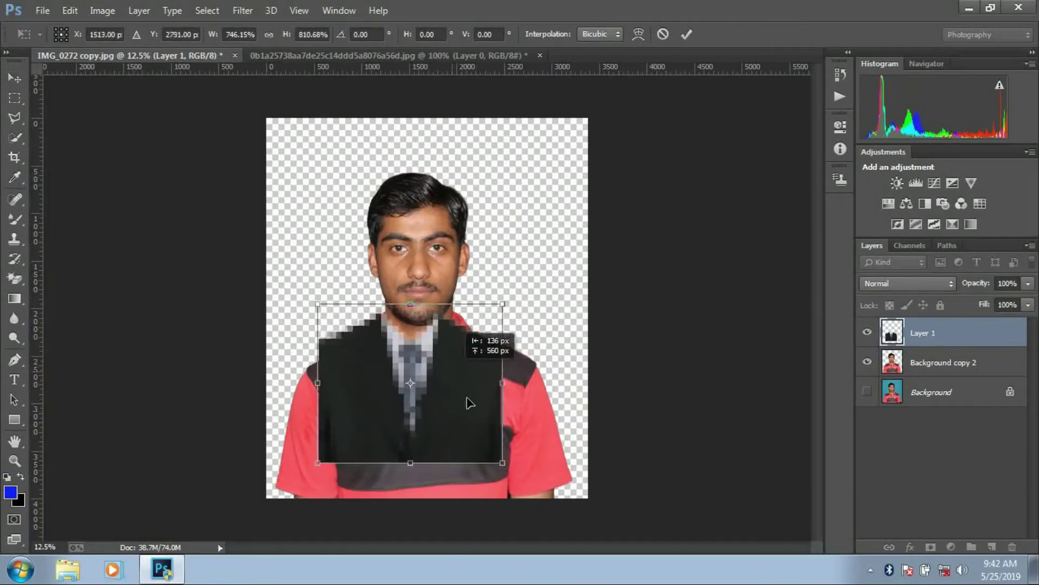
{"action": "left_click_drag", "start_coordinate": [505, 410], "coordinate": [552, 410]}
{"action": "left_click_drag", "start_coordinate": [486, 441], "coordinate": [480, 429]}
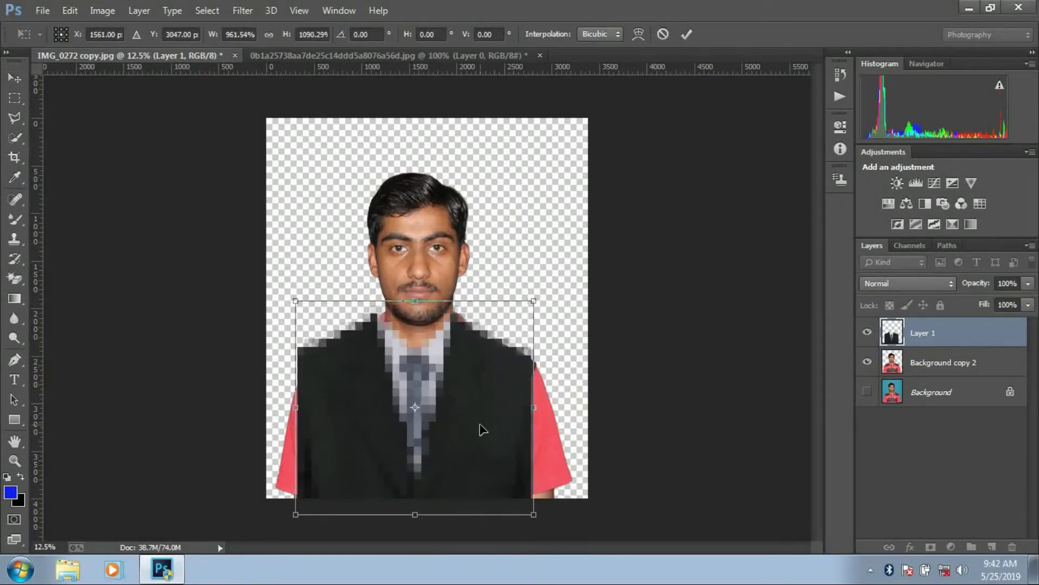
{"action": "key", "text": "Return"}
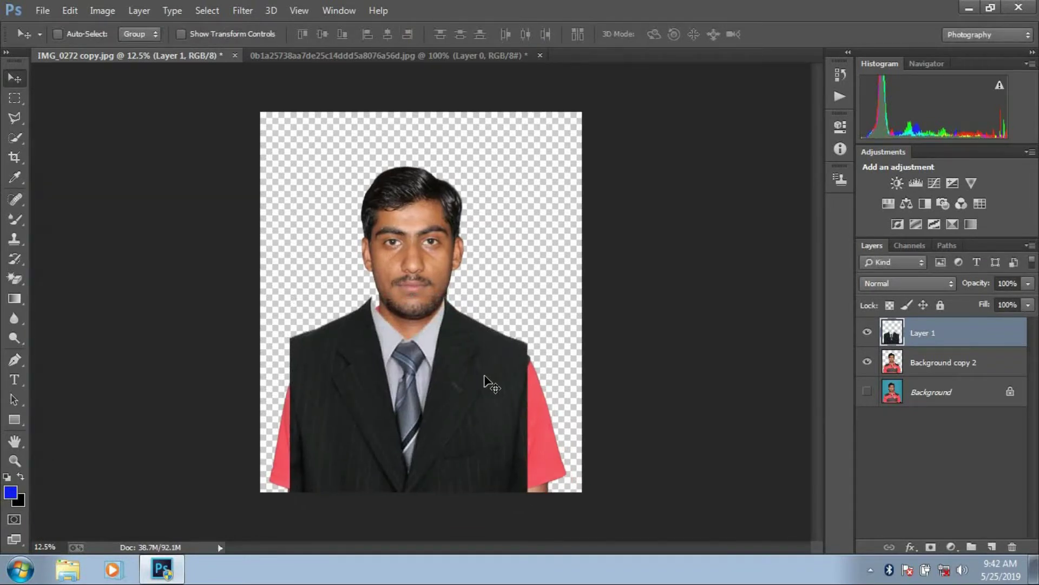
Step: Scale the suit to about 95%, fit its collar under the chin, and begin a 1.5 × 2 in crop
{"action": "key", "text": "ctrl+plus"}
{"action": "key", "text": "ctrl+t"}
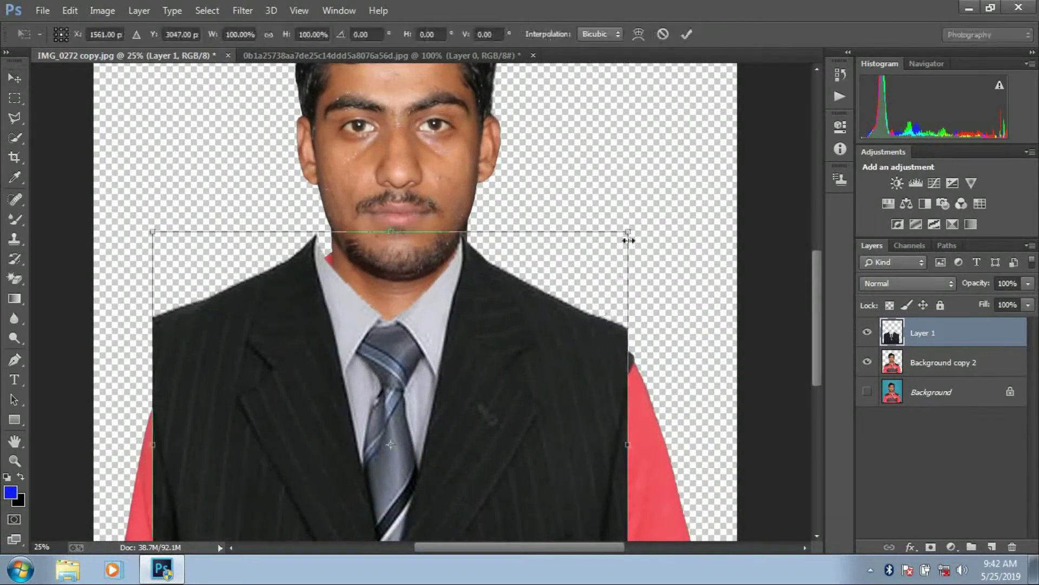
{"action": "left_click_drag", "start_coordinate": [628, 232], "coordinate": [614, 244]}
{"action": "left_click_drag", "start_coordinate": [509, 354], "coordinate": [523, 347]}
{"action": "left_click_drag", "start_coordinate": [627, 239], "coordinate": [624, 238]}
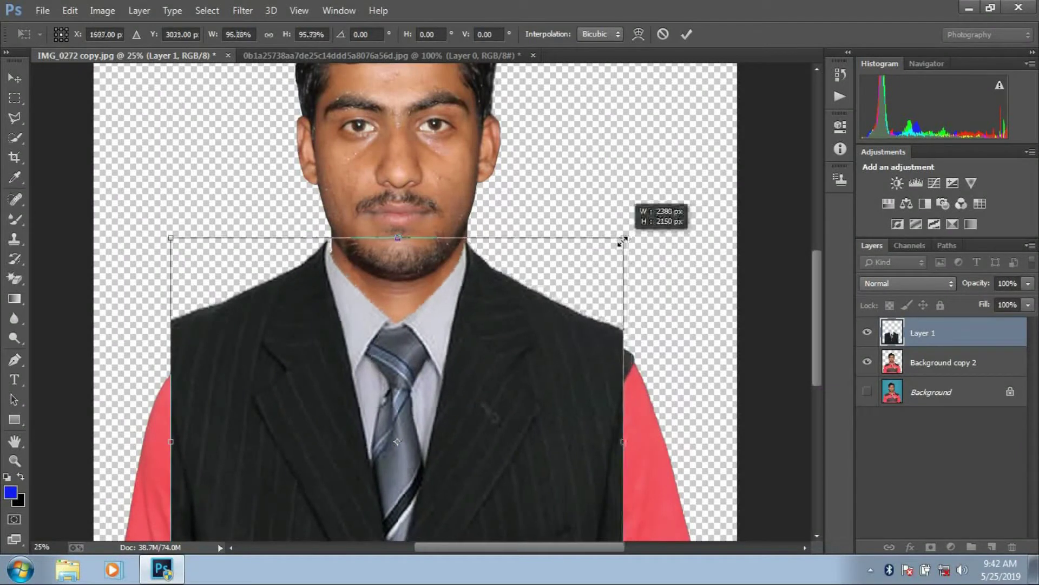
{"action": "left_click_drag", "start_coordinate": [557, 297], "coordinate": [558, 295]}
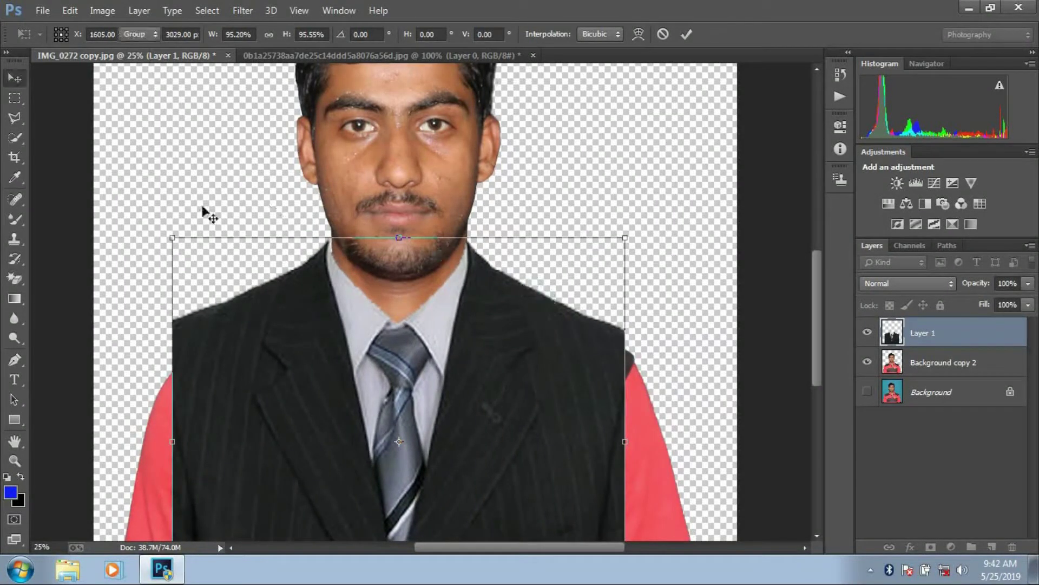
{"action": "key", "text": "Return"}
{"action": "key", "text": "c"}
{"action": "right_click", "coordinate": [14, 157]}
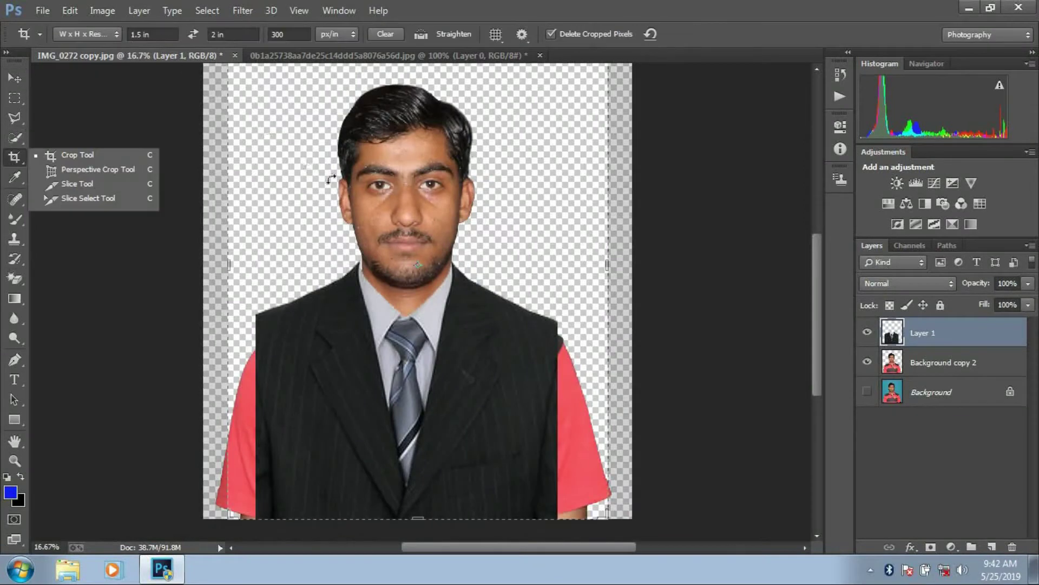
Step: Frame the head and suited shoulders in the 1.5 × 2 in crop box, commit it, and view at 100%
{"action": "key", "text": "ctrl+minus"}
{"action": "left_click_drag", "start_coordinate": [558, 116], "coordinate": [524, 164]}
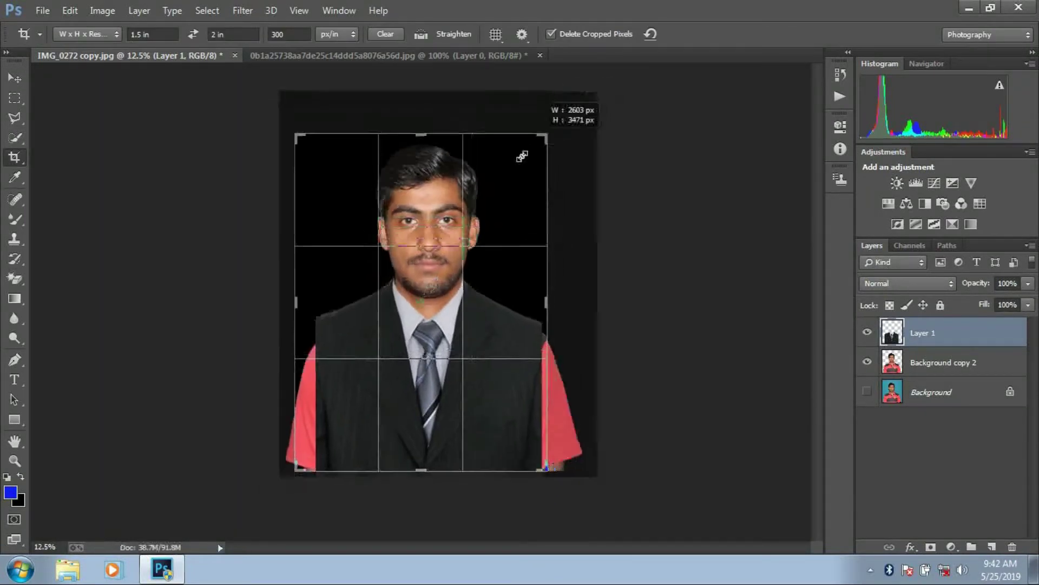
{"action": "left_click_drag", "start_coordinate": [449, 285], "coordinate": [436, 324]}
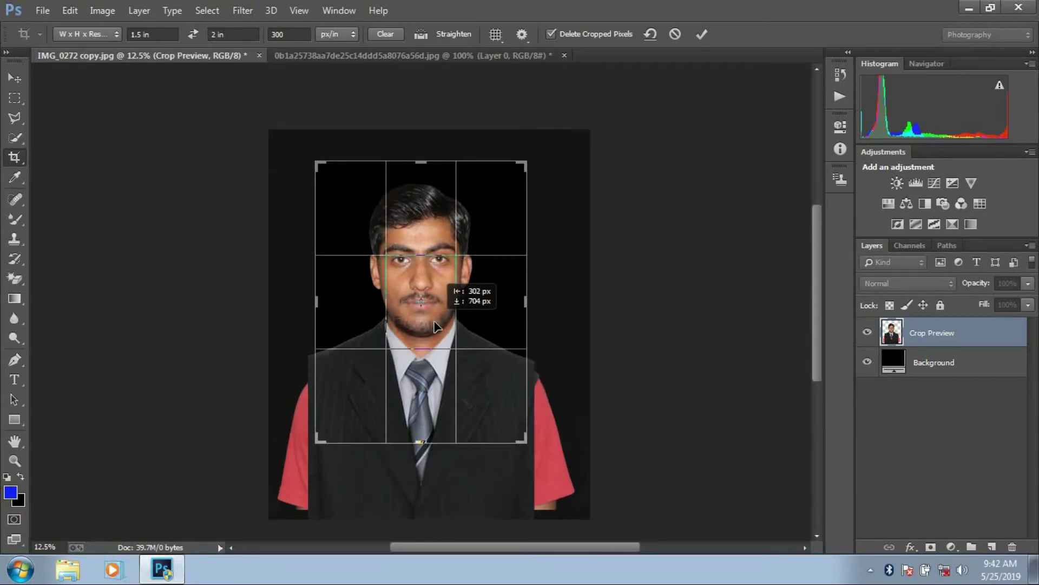
{"action": "left_click_drag", "start_coordinate": [435, 321], "coordinate": [435, 325]}
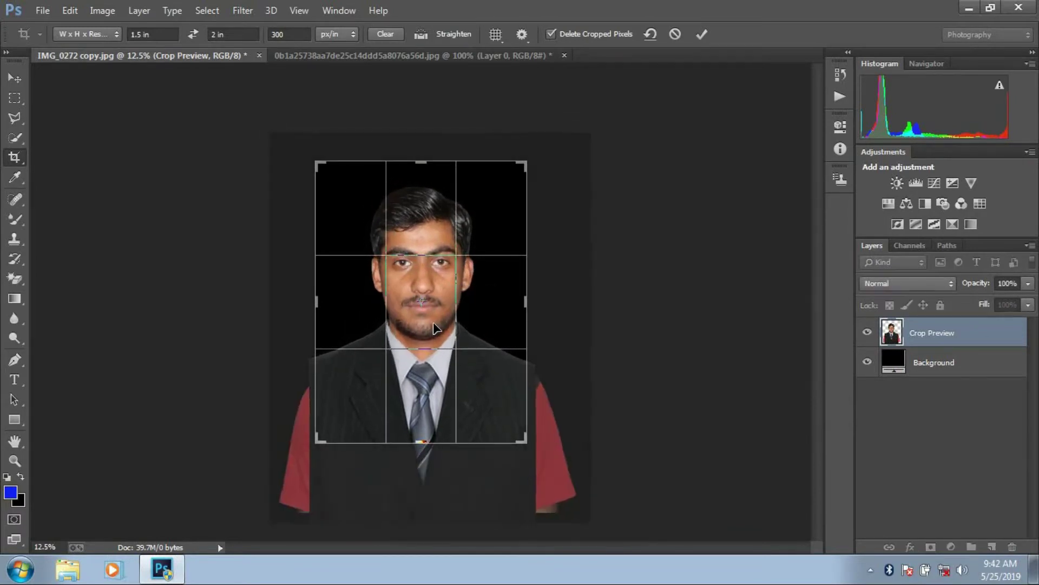
{"action": "key", "text": "Return"}
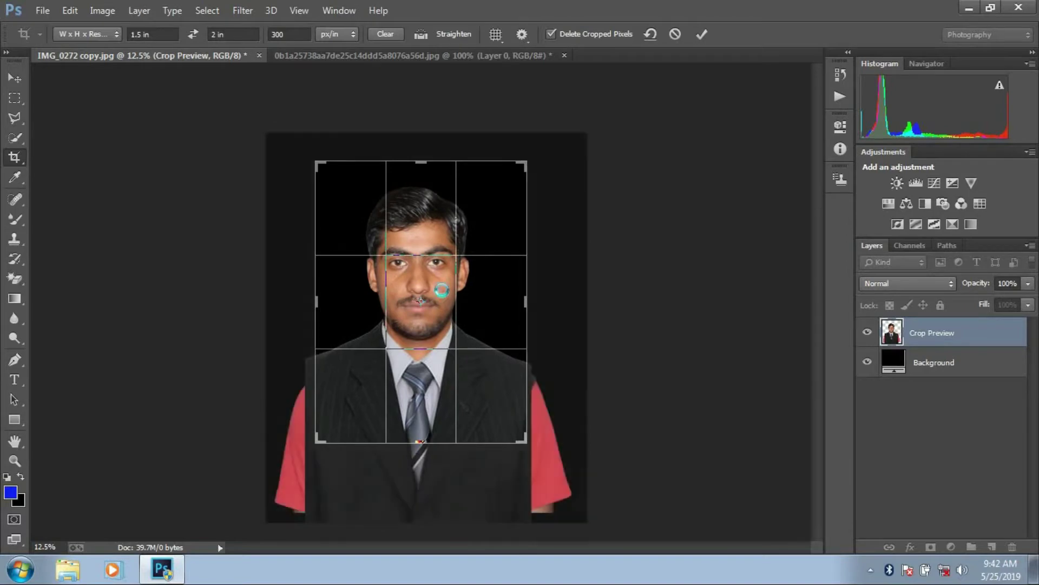
{"action": "key", "text": "ctrl+1"}
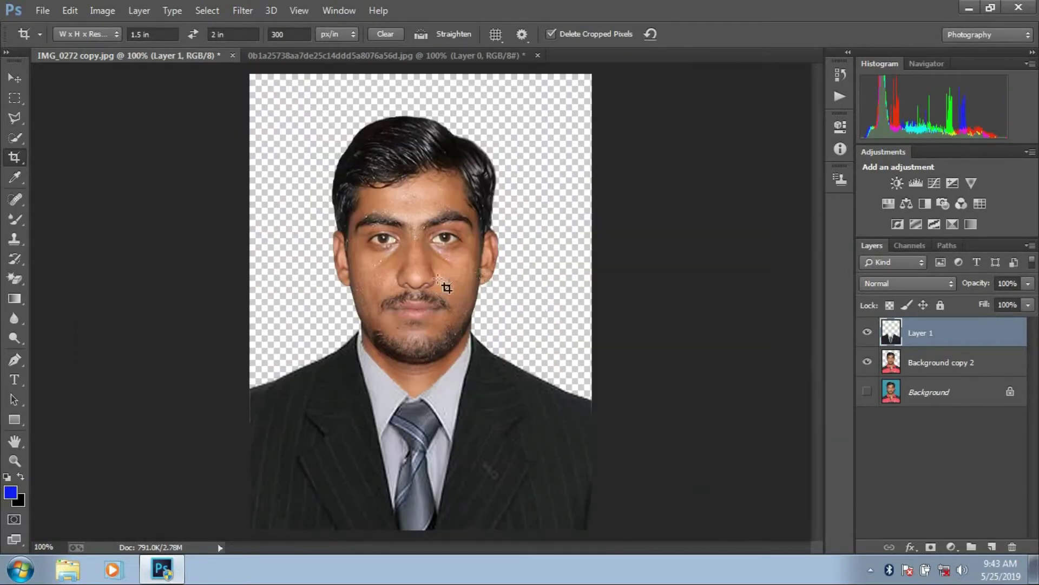
Step: Warp the suit layer so its collar bends toward the man's neck
{"action": "left_click", "coordinate": [14, 78]}
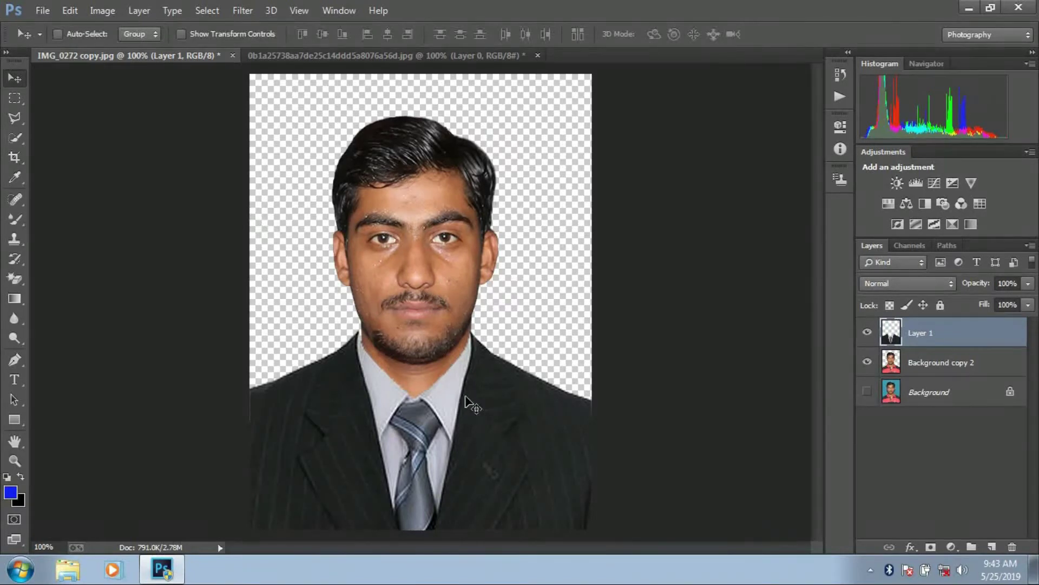
{"action": "key", "text": "ctrl+t"}
{"action": "key", "text": "ctrl+minus"}
{"action": "key", "text": "ctrl+plus"}
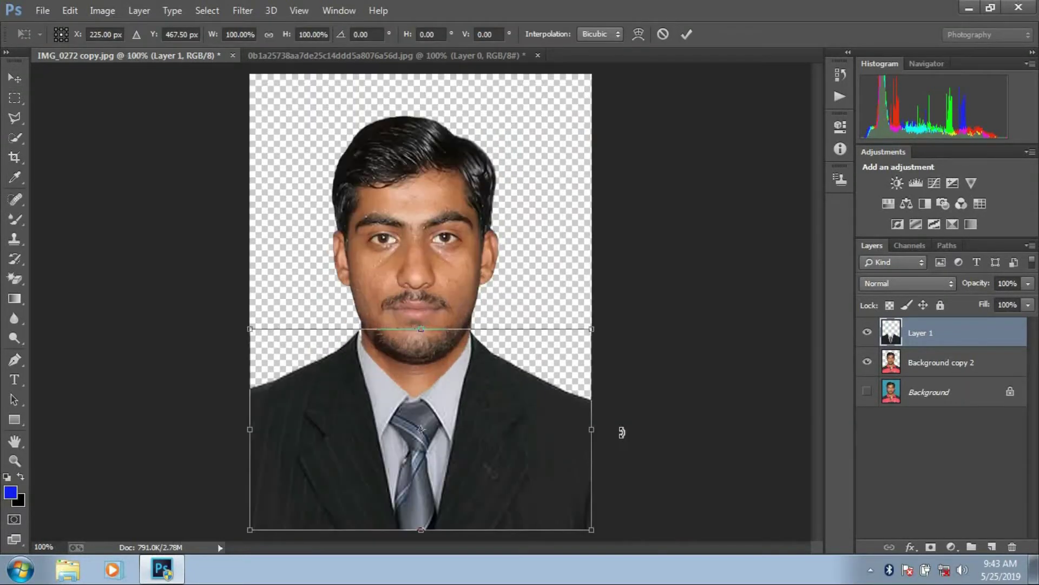
{"action": "key", "text": "ctrl+plus"}
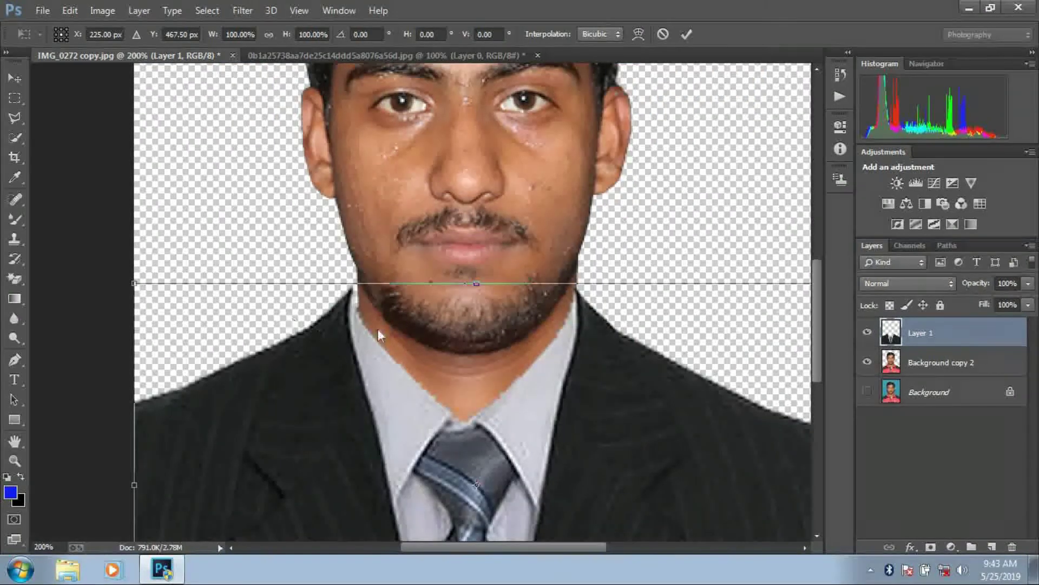
{"action": "right_click", "coordinate": [378, 329]}
{"action": "left_click", "coordinate": [325, 180]}
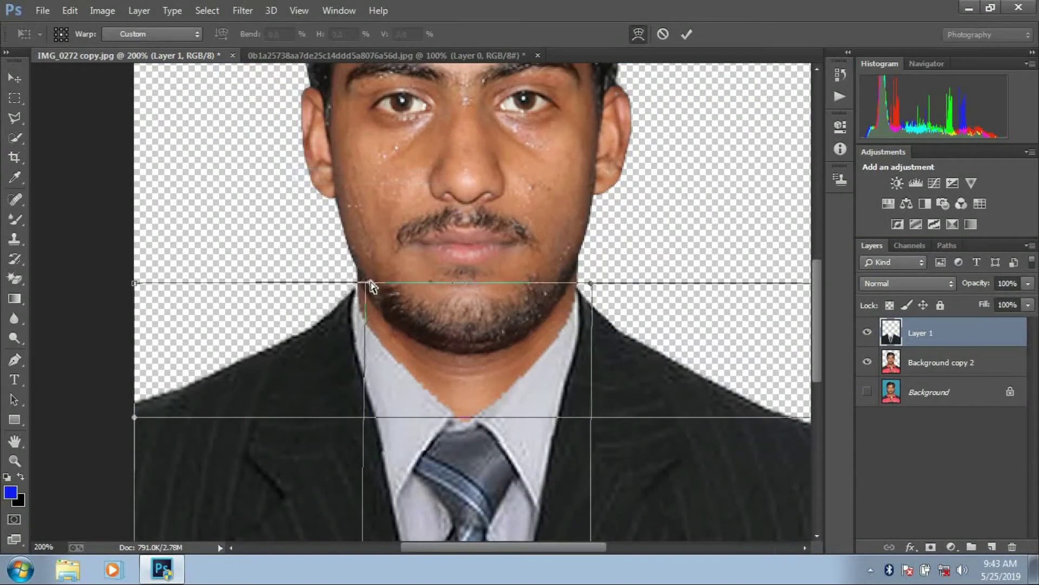
{"action": "left_click_drag", "start_coordinate": [370, 282], "coordinate": [382, 283]}
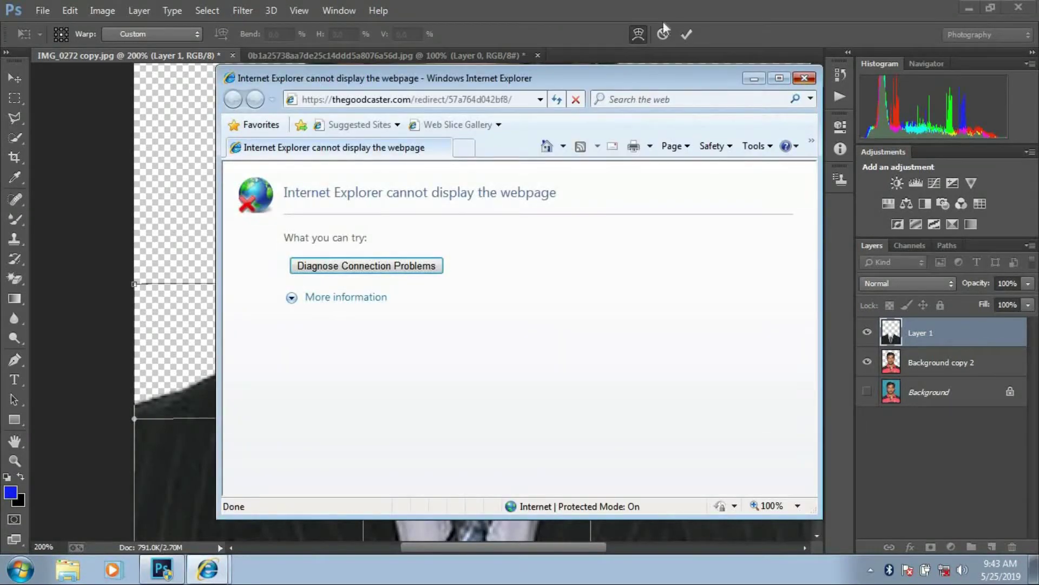
{"action": "left_click", "coordinate": [686, 37]}
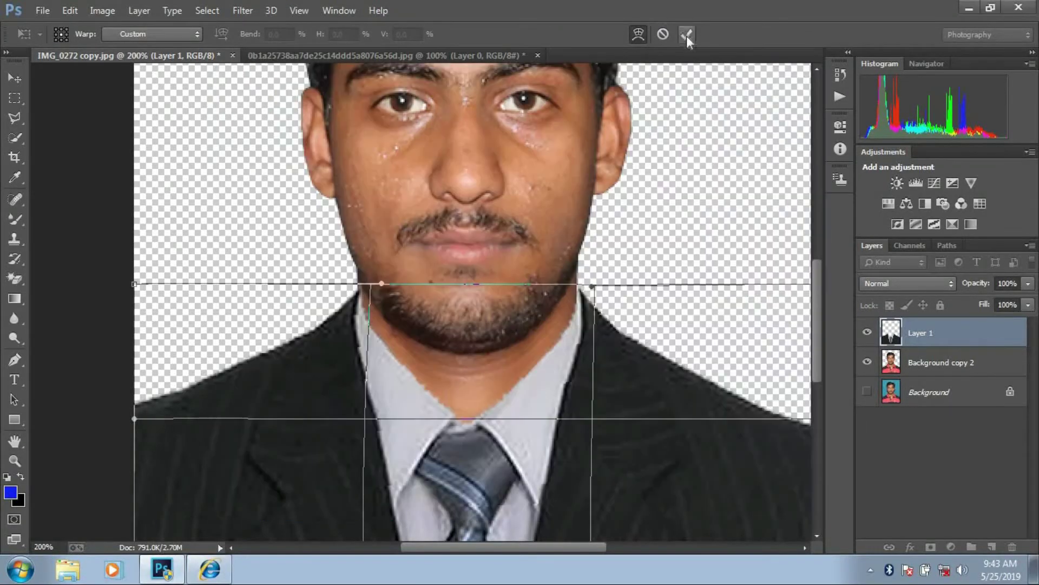
{"action": "key", "text": "ctrl+1"}
{"action": "key", "text": "ctrl+minus"}
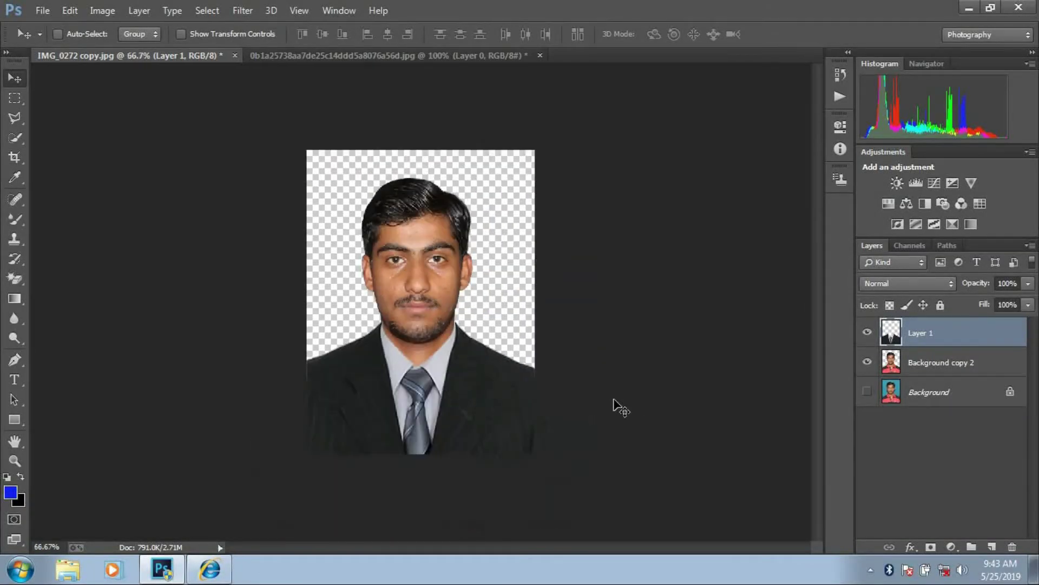
Step: Warp the suit's lower-left corner and left edge out to the frame's bottom edge
{"action": "key", "text": "ctrl+t"}
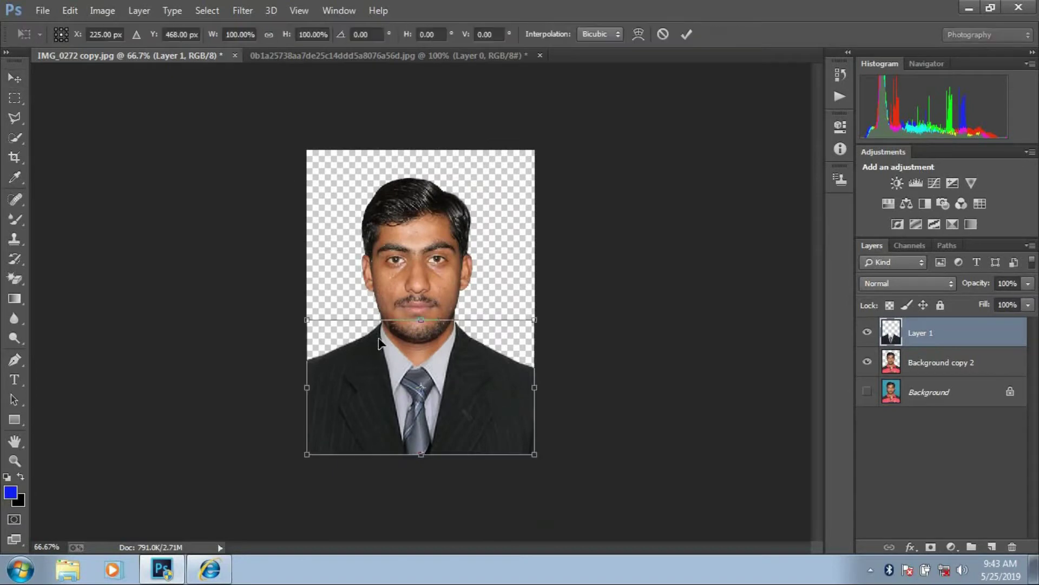
{"action": "right_click", "coordinate": [380, 340]}
{"action": "key", "text": "Return"}
{"action": "key", "text": "ctrl+1"}
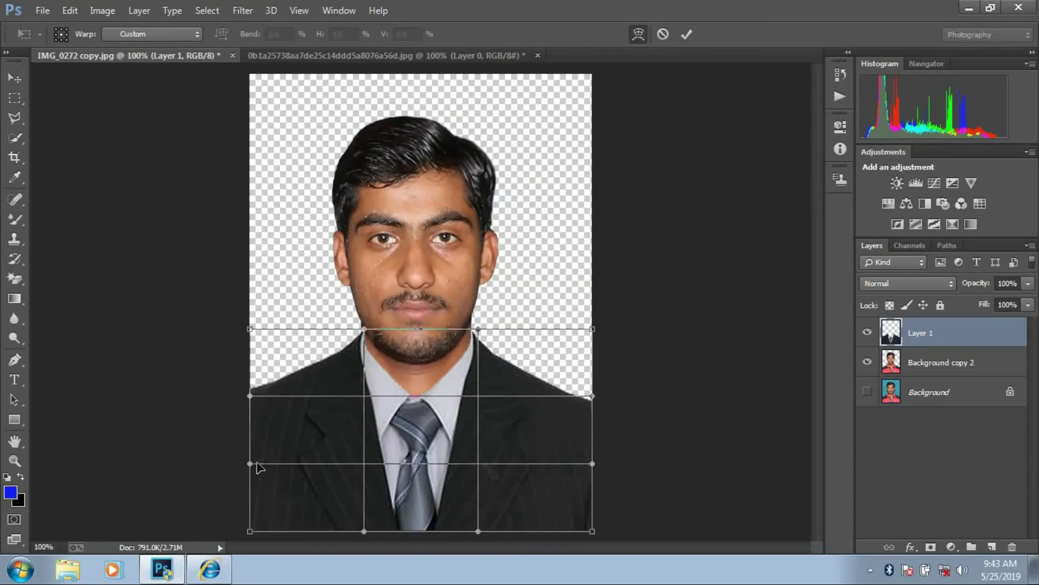
{"action": "left_click_drag", "start_coordinate": [250, 464], "coordinate": [240, 497]}
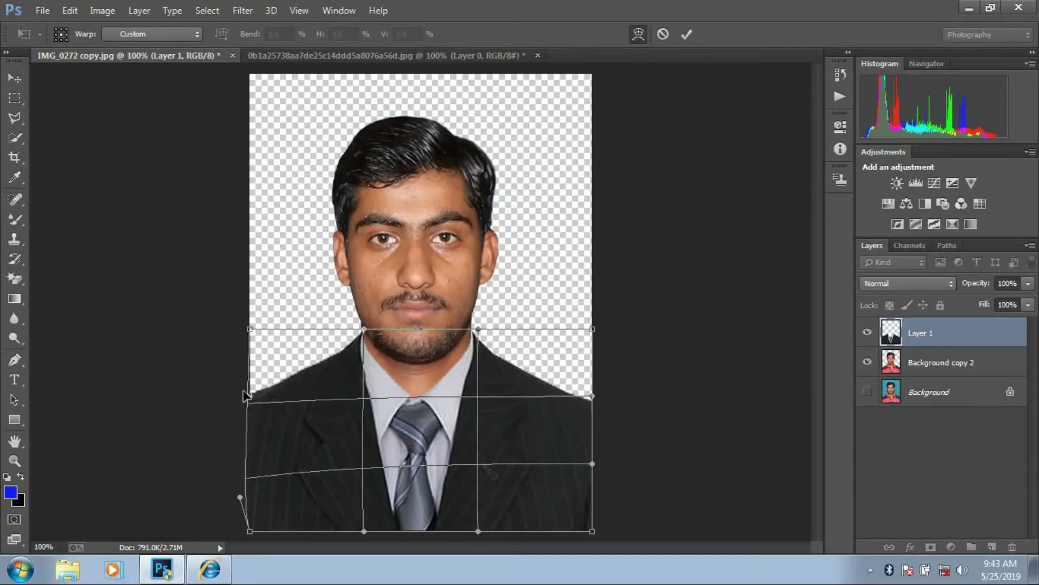
{"action": "left_click_drag", "start_coordinate": [247, 411], "coordinate": [251, 402]}
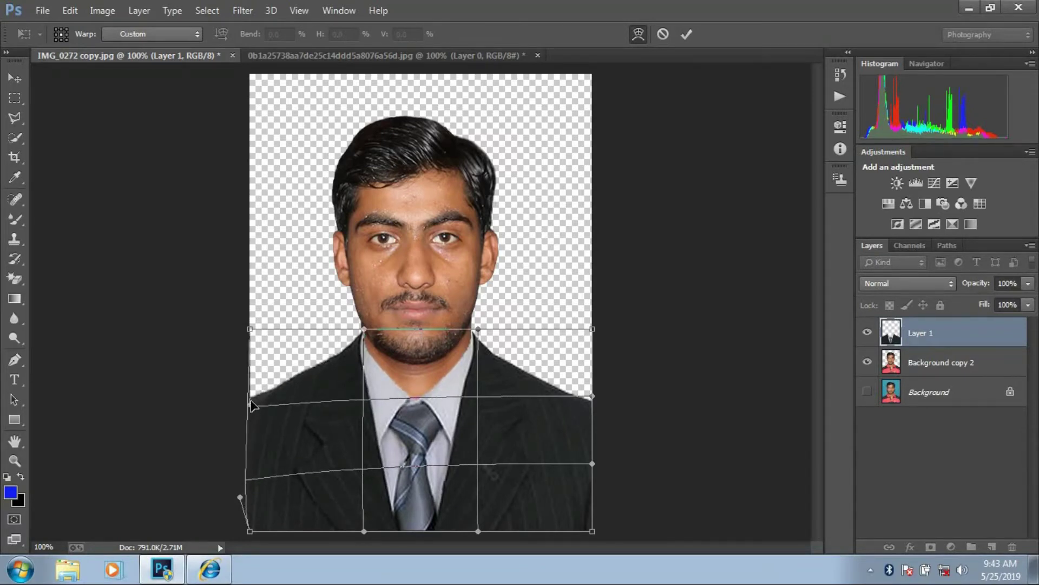
{"action": "left_click_drag", "start_coordinate": [246, 401], "coordinate": [247, 401]}
{"action": "left_click", "coordinate": [686, 34]}
{"action": "key", "text": "ctrl+minus"}
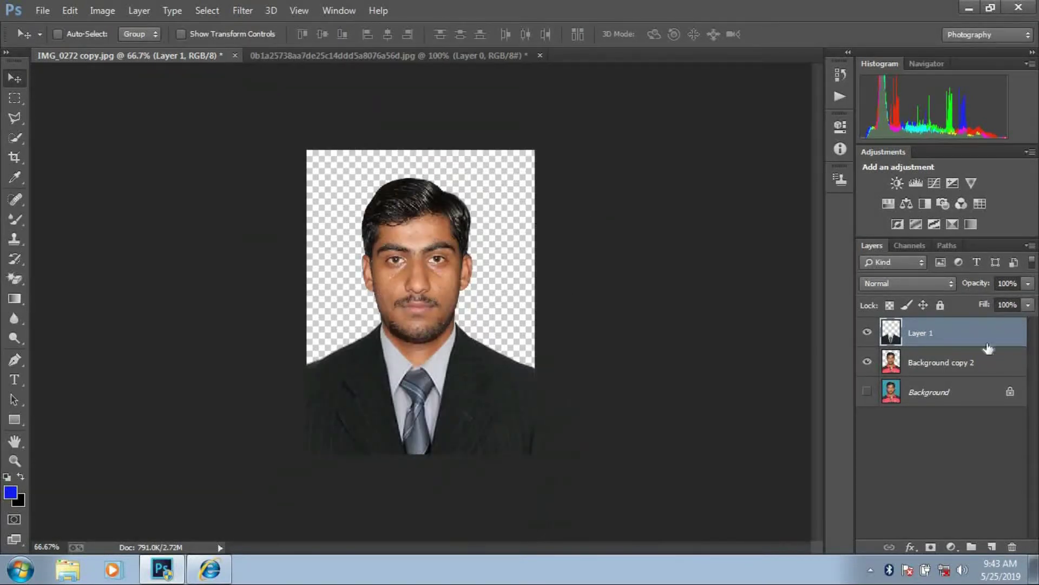
{"action": "key", "text": "ctrl+plus"}
Step: Compare the suit layer hidden and shown, then duplicate Background copy 2 as Background copy 3
{"action": "left_click", "coordinate": [868, 333]}
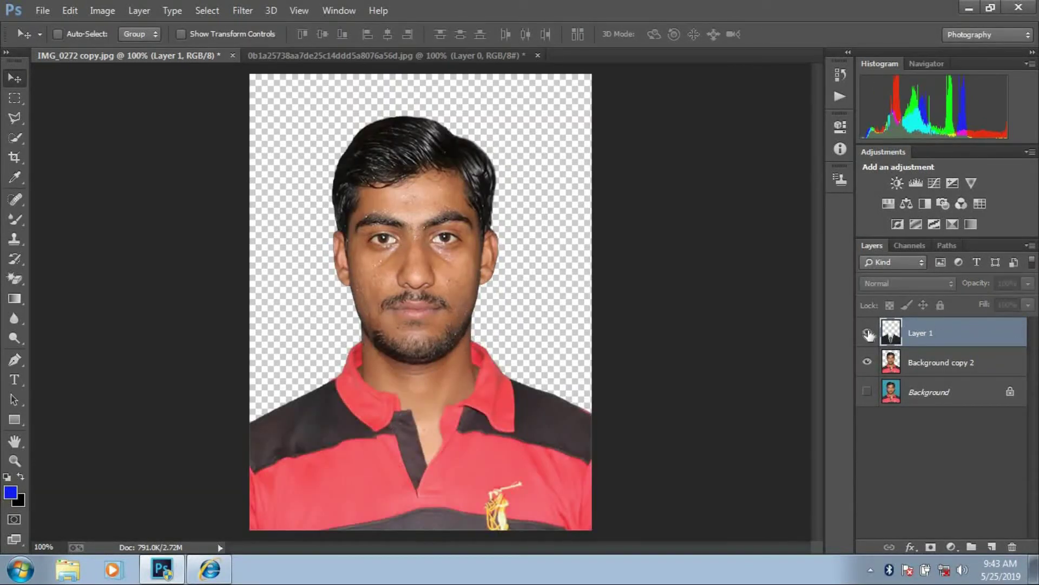
{"action": "left_click", "coordinate": [868, 334]}
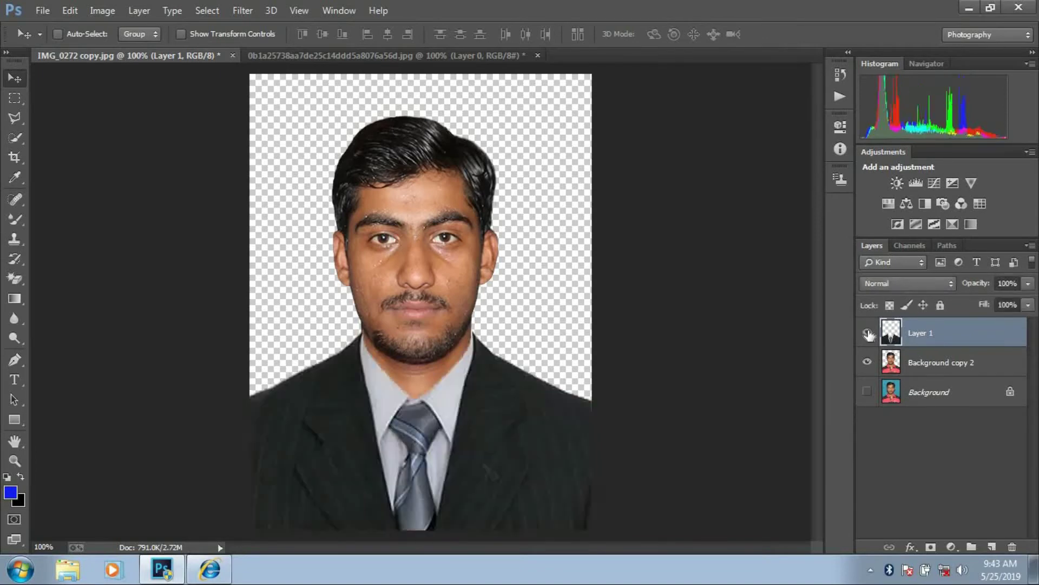
{"action": "left_click", "coordinate": [891, 358]}
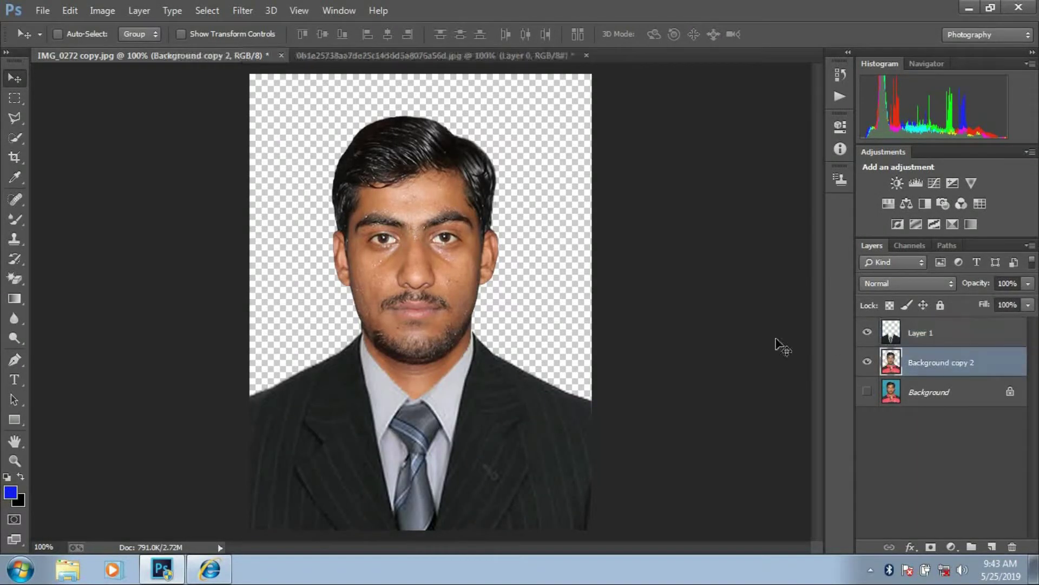
{"action": "key", "text": "ctrl+j"}
{"action": "left_click", "coordinate": [242, 10]}
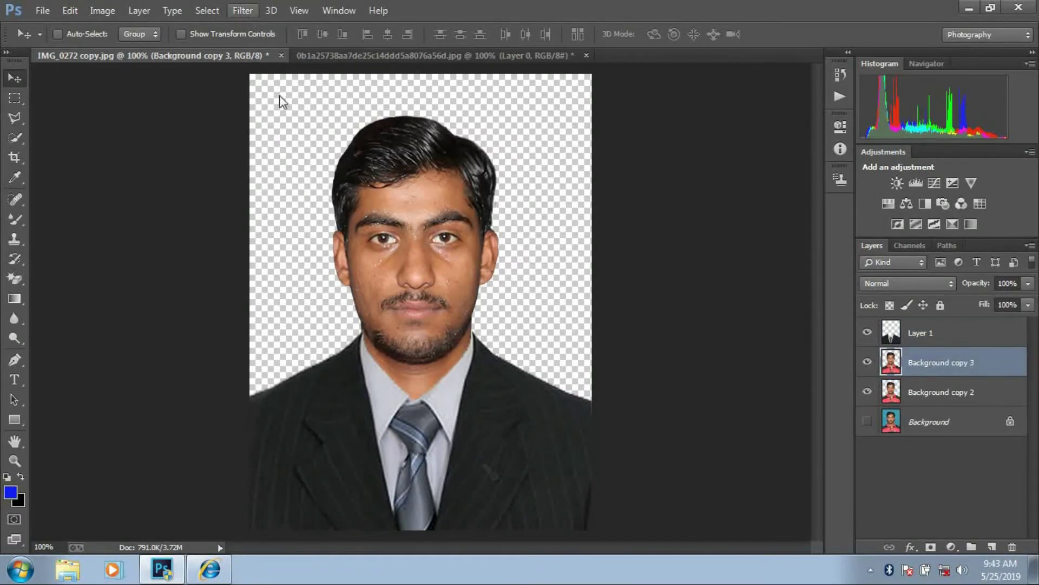
Step: Apply a 5.9-pixel Gaussian Blur to Background copy 3 and add a white layer mask
{"action": "left_click", "coordinate": [487, 301]}
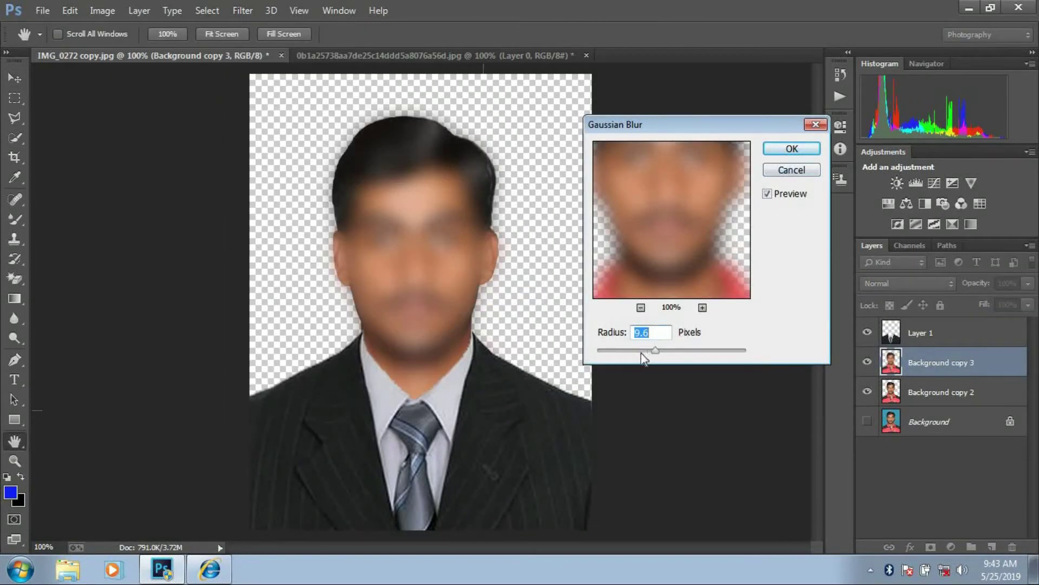
{"action": "left_click_drag", "start_coordinate": [643, 353], "coordinate": [641, 352]}
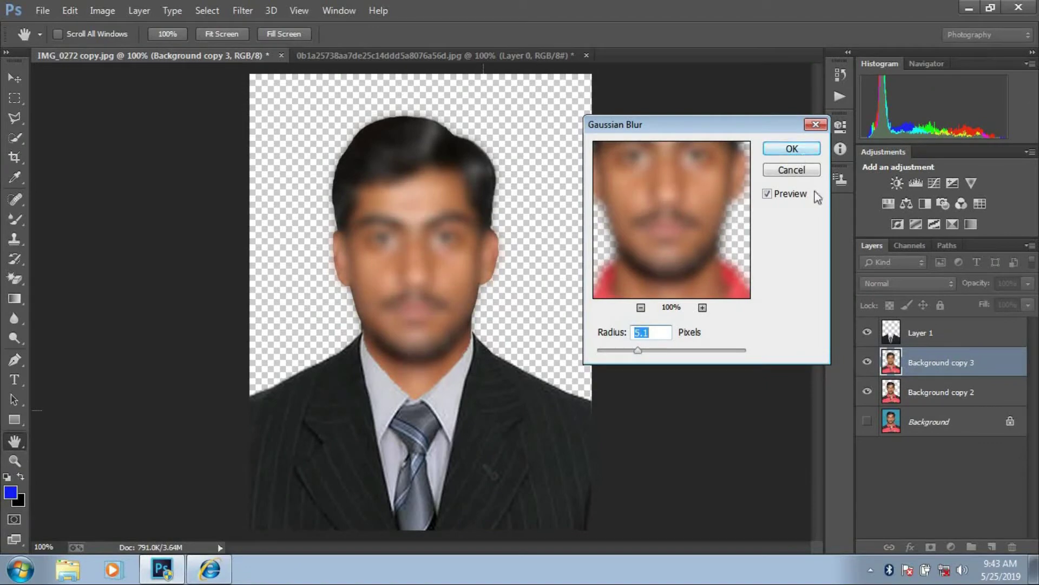
{"action": "left_click", "coordinate": [792, 148]}
{"action": "key", "text": "v"}
{"action": "left_click", "coordinate": [931, 547]}
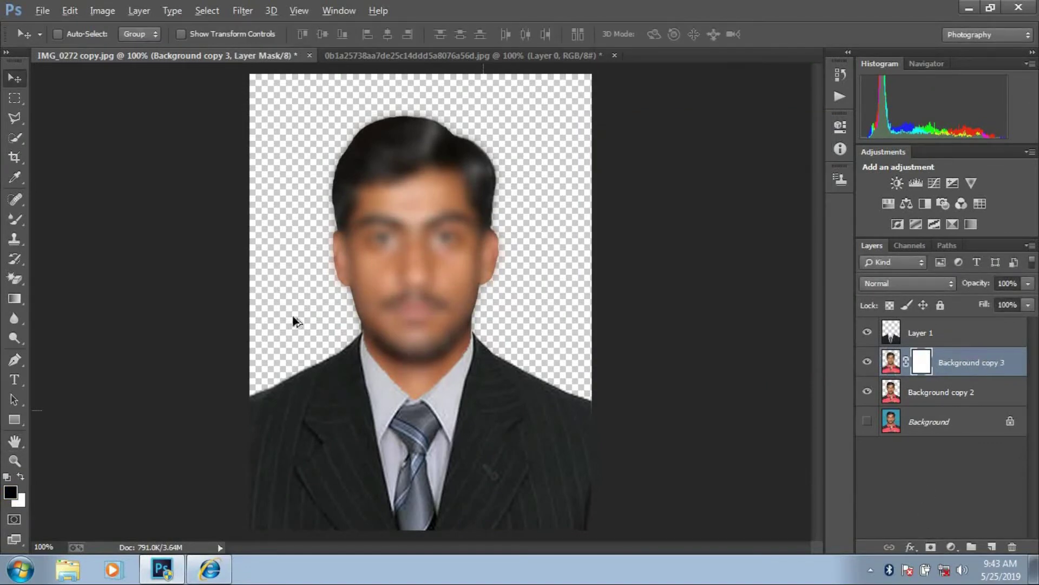
Step: Invert the mask and set up the Eraser at 42% opacity with a size-25 brush
{"action": "key", "text": "ctrl+i"}
{"action": "scroll", "coordinate": [377, 242], "scroll_direction": "up", "scroll_amount": 1}
{"action": "scroll", "coordinate": [377, 242], "scroll_direction": "up", "scroll_amount": 1}
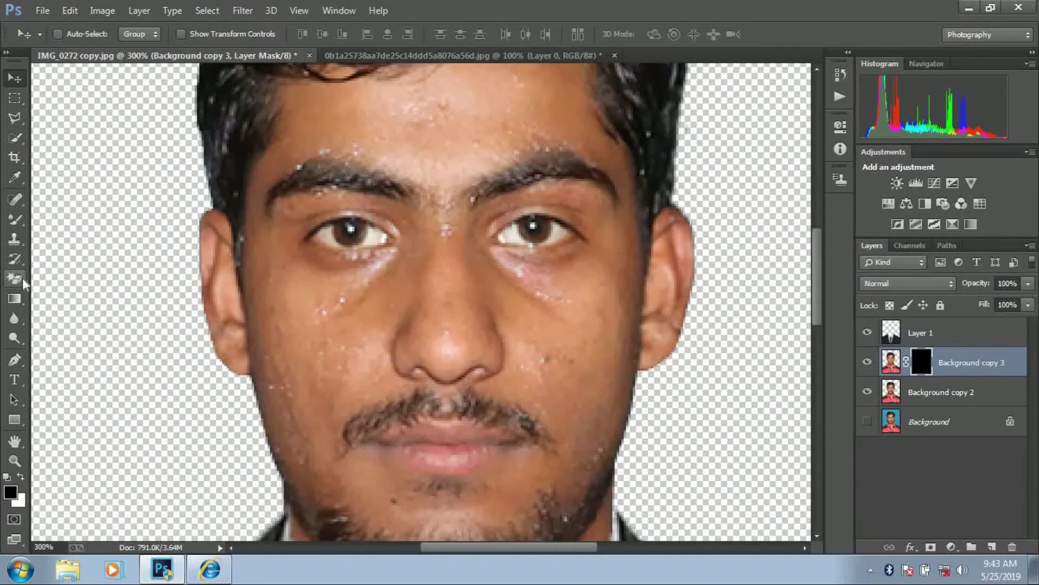
{"action": "right_click", "coordinate": [19, 281]}
{"action": "left_click", "coordinate": [80, 277]}
{"action": "scroll", "coordinate": [418, 209], "scroll_direction": "up", "scroll_amount": 3}
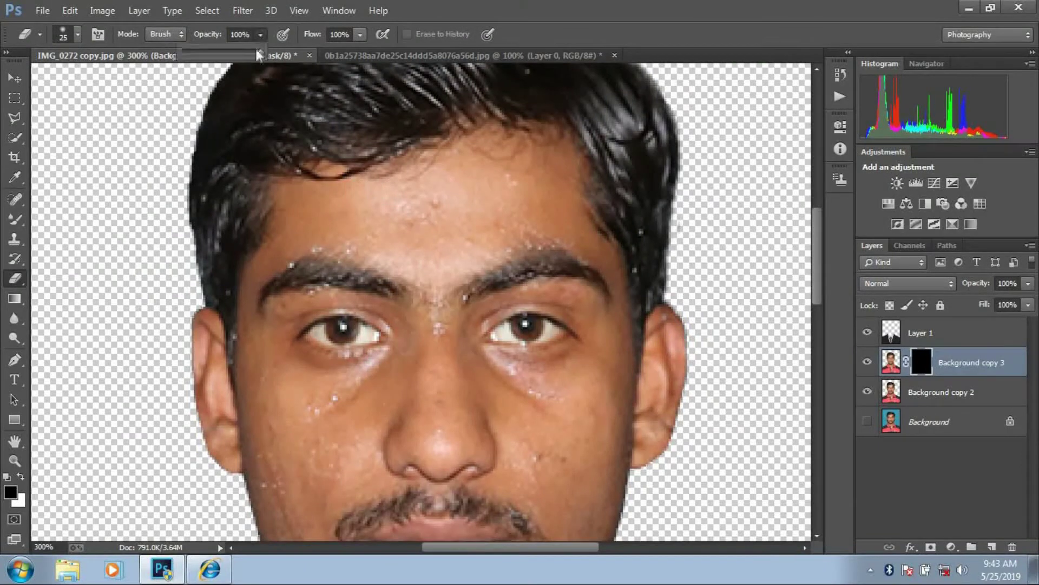
{"action": "left_click", "coordinate": [359, 32]}
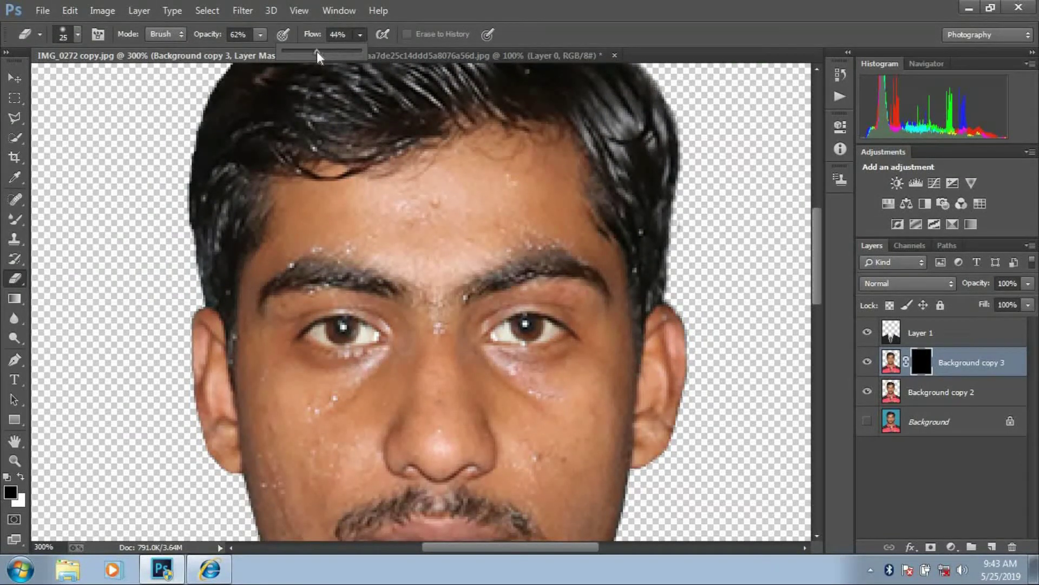
{"action": "left_click", "coordinate": [260, 34]}
{"action": "left_click_drag", "start_coordinate": [262, 52], "coordinate": [245, 51]}
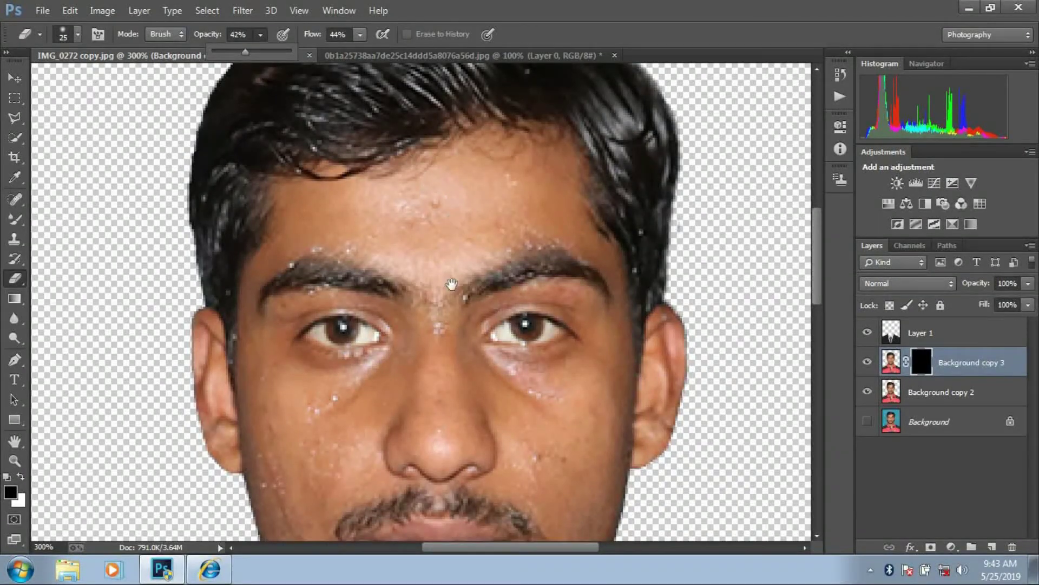
{"action": "right_click", "coordinate": [454, 278]}
{"action": "left_click", "coordinate": [585, 391]}
{"action": "key", "text": "Return"}
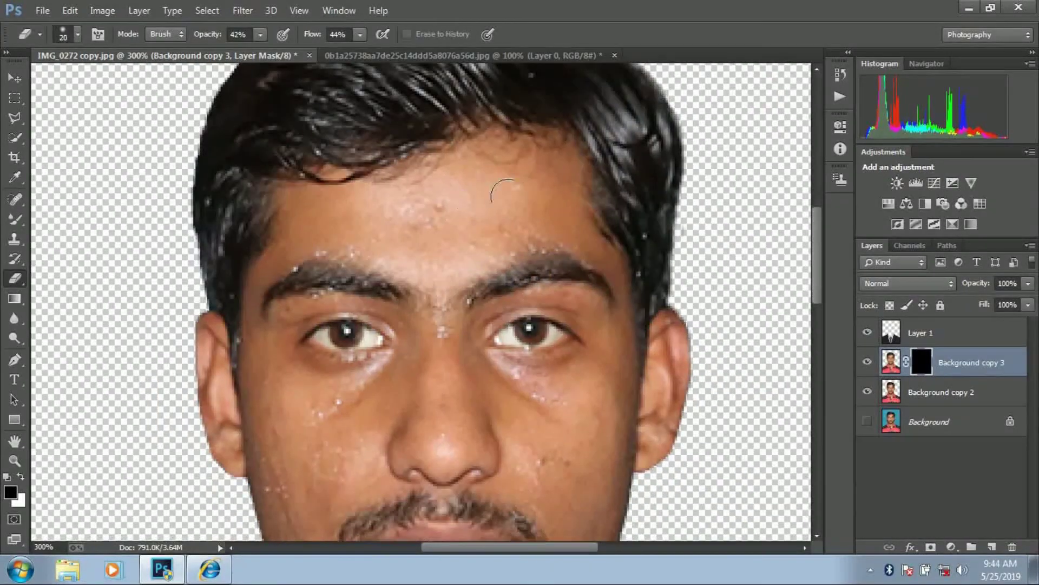
{"action": "key", "text": "bracketright"}
Step: Reveal the blur over the forehead, under the eye and beside the nose
{"action": "left_click", "coordinate": [501, 210]}
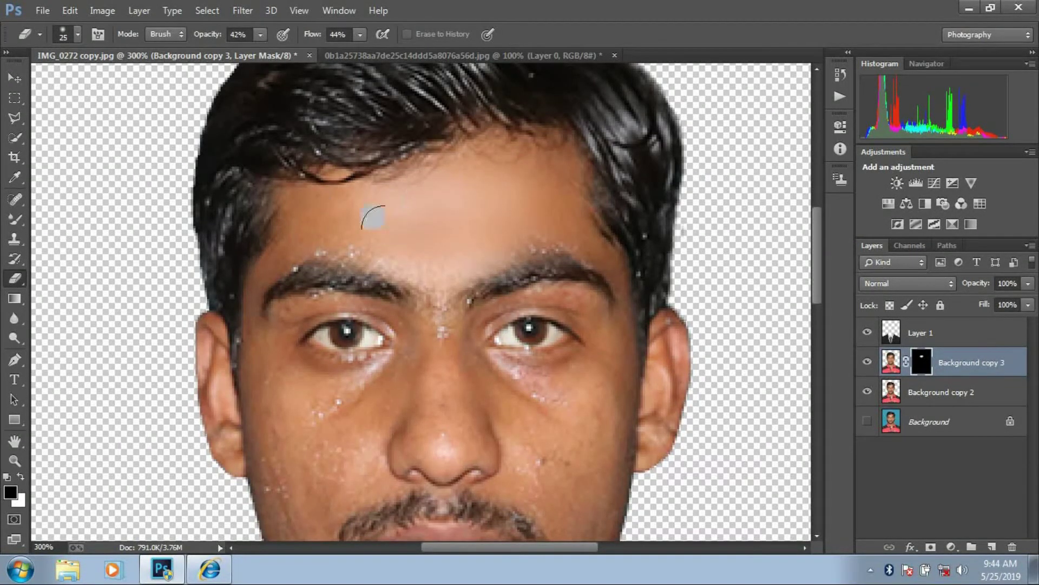
{"action": "key", "text": "ctrl+minus"}
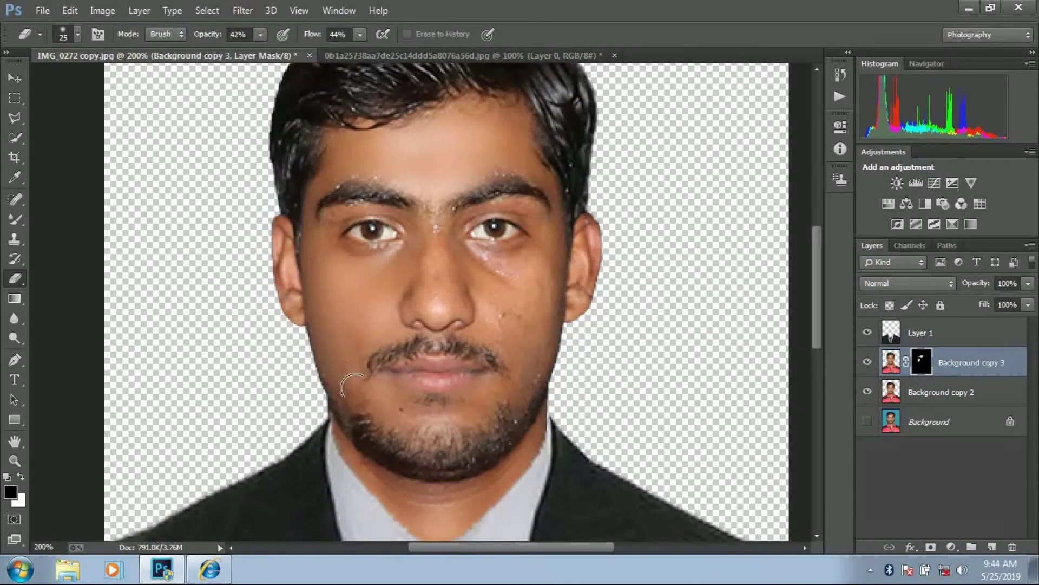
{"action": "scroll", "coordinate": [351, 405], "scroll_direction": "right", "scroll_amount": 2}
{"action": "scroll", "coordinate": [373, 342], "scroll_direction": "up", "scroll_amount": 3}
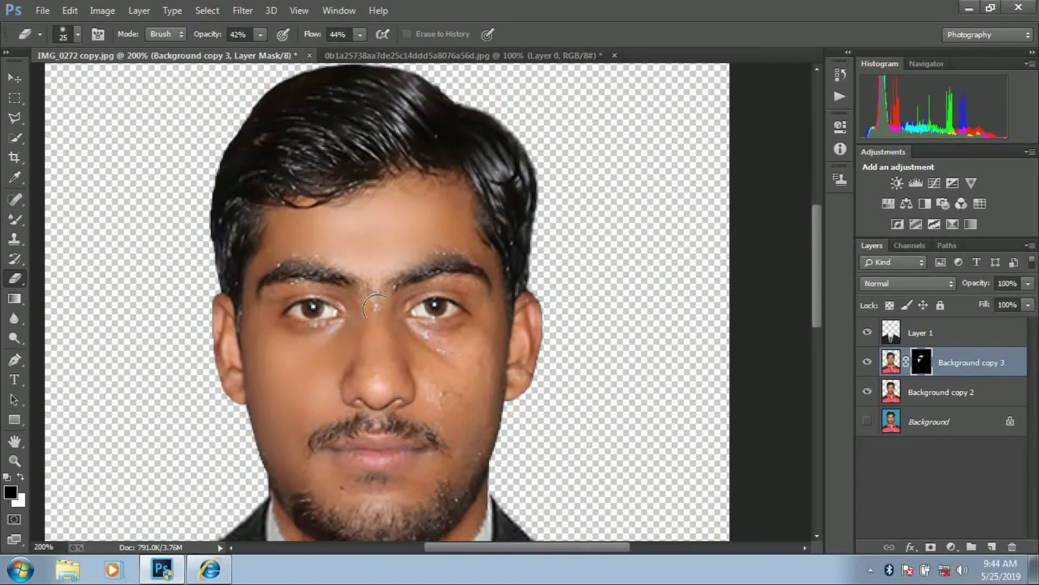
{"action": "key", "text": "bracketleft"}
{"action": "key", "text": "ctrl+plus"}
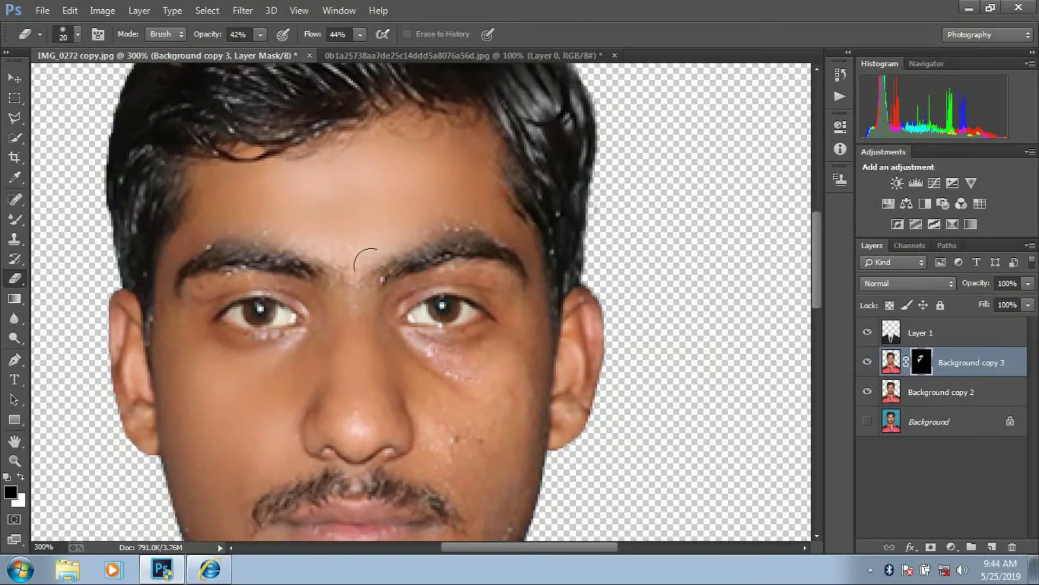
{"action": "key", "text": "ctrl+plus"}
{"action": "left_click_drag", "start_coordinate": [301, 284], "coordinate": [260, 249]}
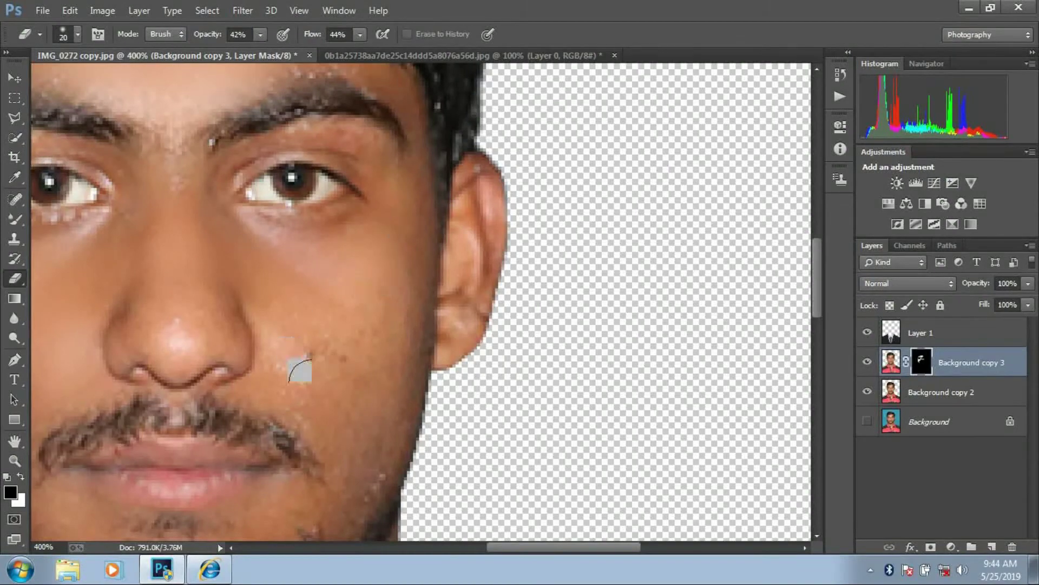
{"action": "left_click_drag", "start_coordinate": [271, 372], "coordinate": [295, 362]}
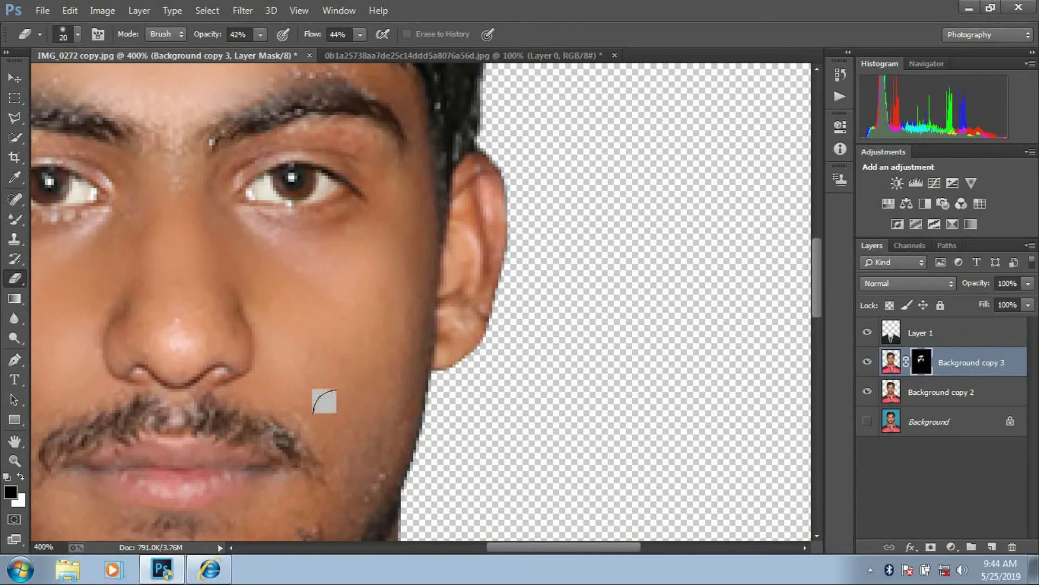
Step: Continue refining the mask around the face, forehead and hair with brush sizes 15–20
{"action": "key", "text": "bracketleft"}
{"action": "scroll", "coordinate": [262, 302], "scroll_direction": "left", "scroll_amount": 5}
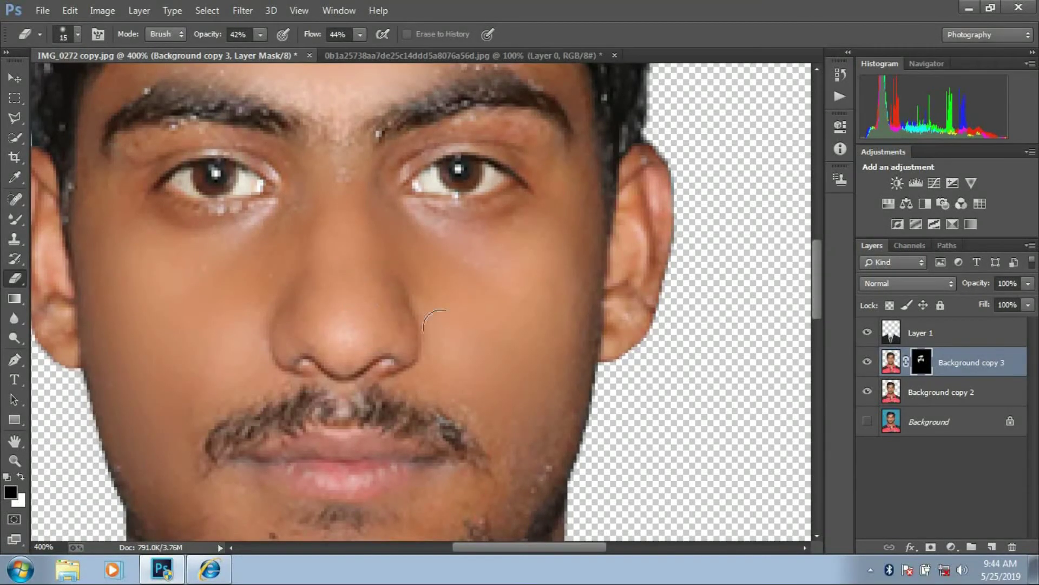
{"action": "scroll", "coordinate": [483, 341], "scroll_direction": "down", "scroll_amount": 3}
{"action": "key", "text": "bracketright"}
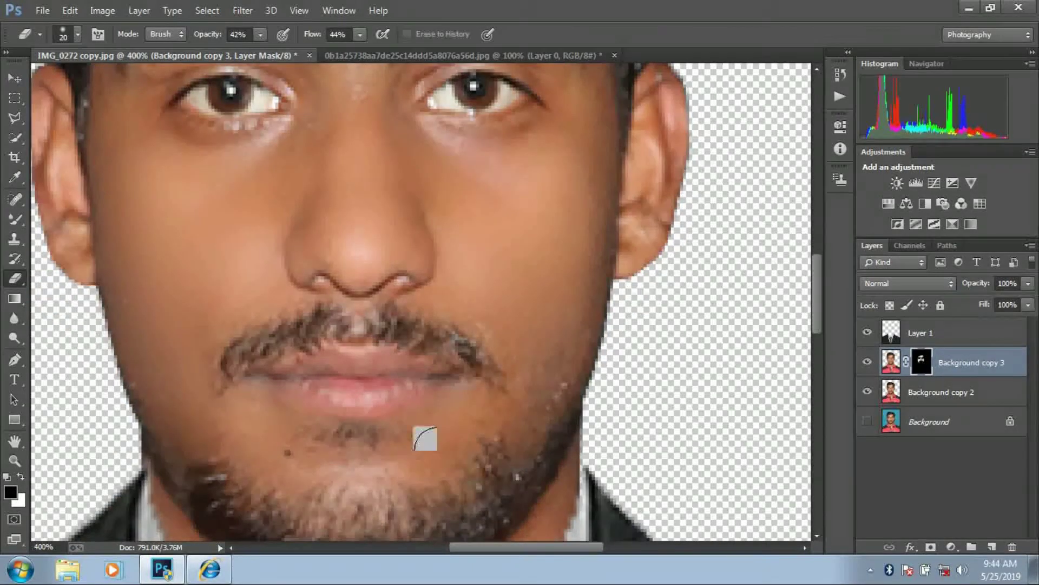
{"action": "scroll", "coordinate": [439, 414], "scroll_direction": "down", "scroll_amount": 1}
{"action": "scroll", "coordinate": [439, 414], "scroll_direction": "left", "scroll_amount": 2}
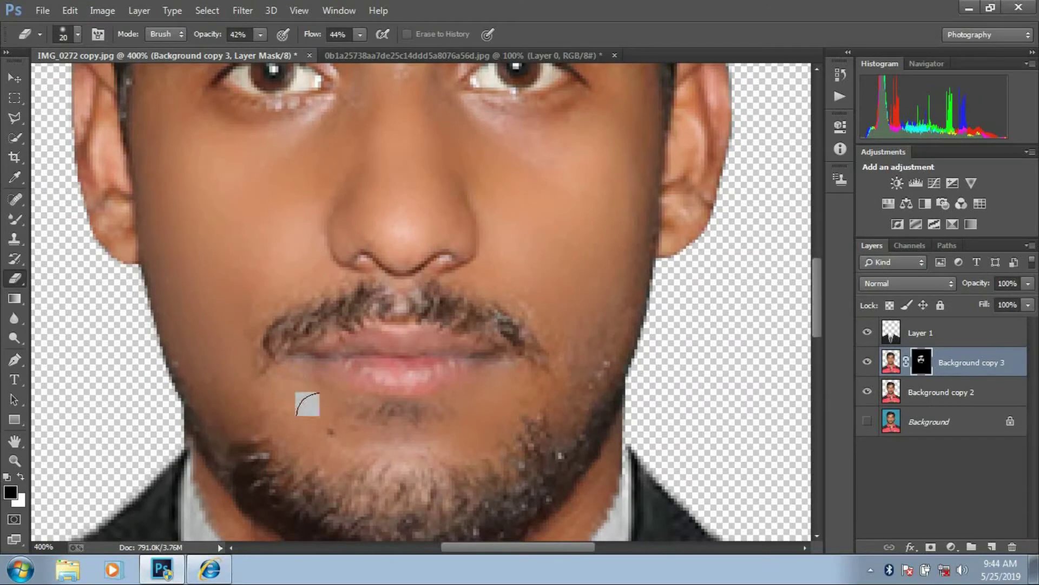
{"action": "scroll", "coordinate": [487, 360], "scroll_direction": "up", "scroll_amount": 2}
{"action": "scroll", "coordinate": [488, 360], "scroll_direction": "right", "scroll_amount": 1}
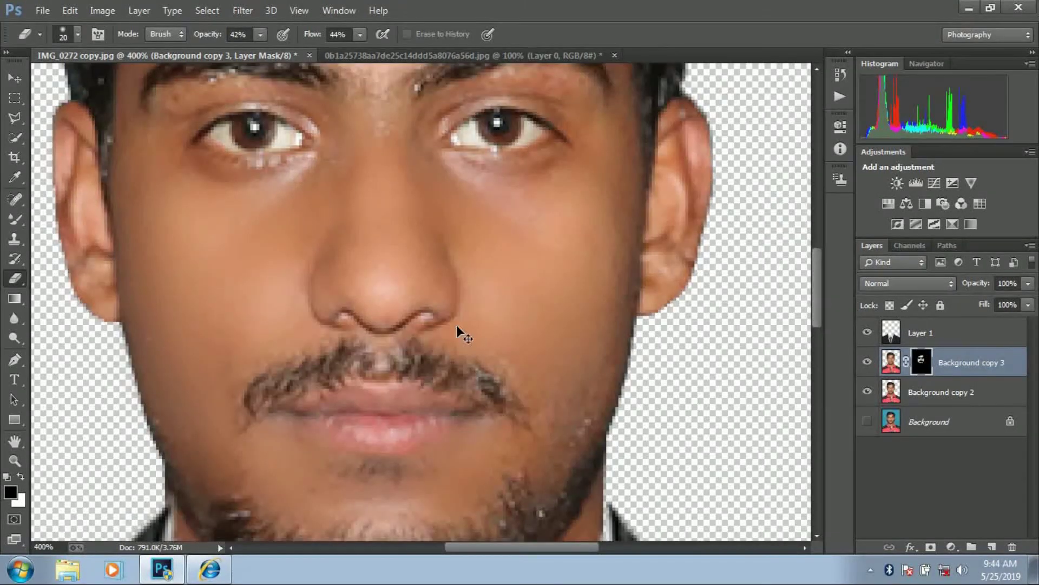
{"action": "scroll", "coordinate": [456, 325], "scroll_direction": "down", "scroll_amount": 1}
{"action": "scroll", "coordinate": [457, 325], "scroll_direction": "up", "scroll_amount": 1}
{"action": "key", "text": "bracketright"}
{"action": "key", "text": "bracketleft"}
{"action": "scroll", "coordinate": [558, 254], "scroll_direction": "down", "scroll_amount": 1}
{"action": "scroll", "coordinate": [563, 271], "scroll_direction": "down", "scroll_amount": 1}
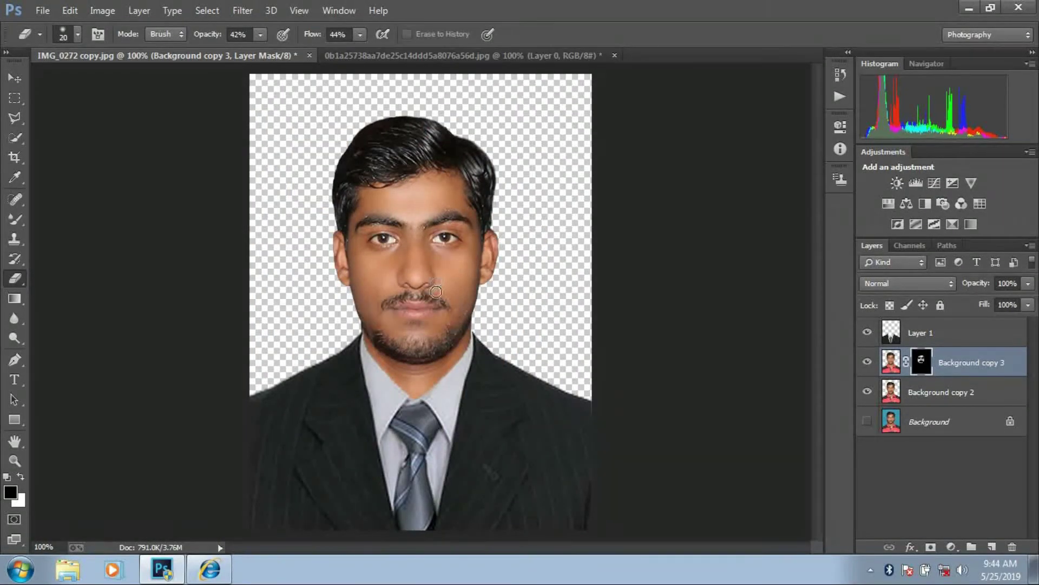
{"action": "scroll", "coordinate": [433, 330], "scroll_direction": "up", "scroll_amount": 1}
{"action": "scroll", "coordinate": [439, 417], "scroll_direction": "up", "scroll_amount": 1}
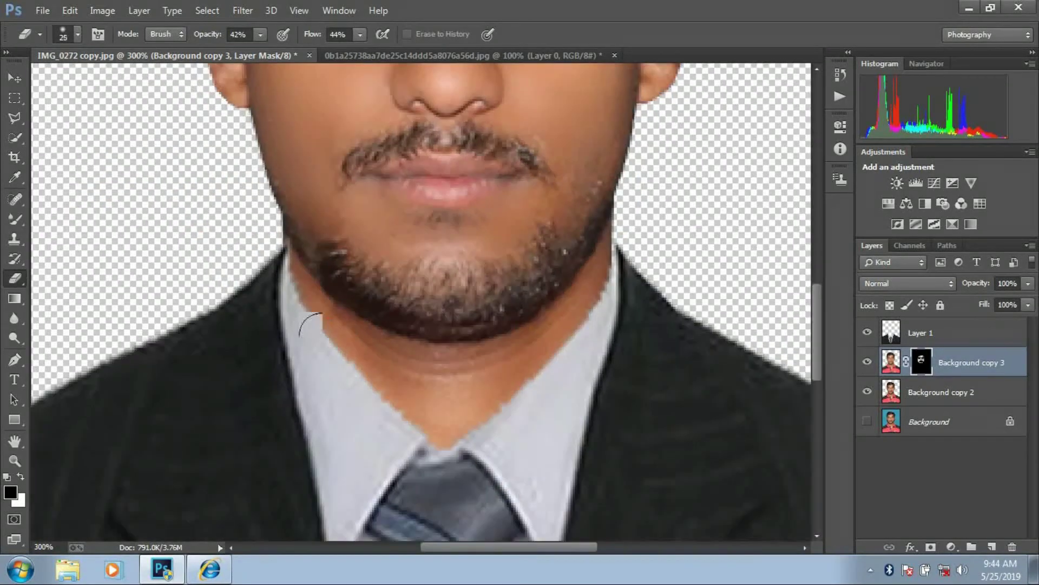
{"action": "scroll", "coordinate": [406, 416], "scroll_direction": "down", "scroll_amount": 1}
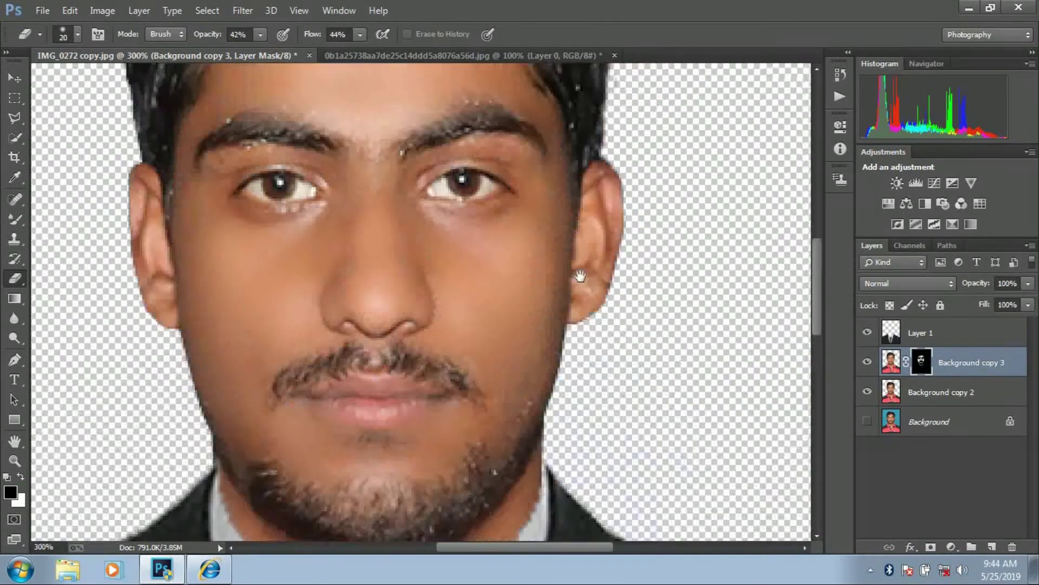
{"action": "scroll", "coordinate": [616, 313], "scroll_direction": "up", "scroll_amount": 1}
{"action": "left_click_drag", "start_coordinate": [439, 281], "coordinate": [527, 340]}
{"action": "key", "text": "bracketleft"}
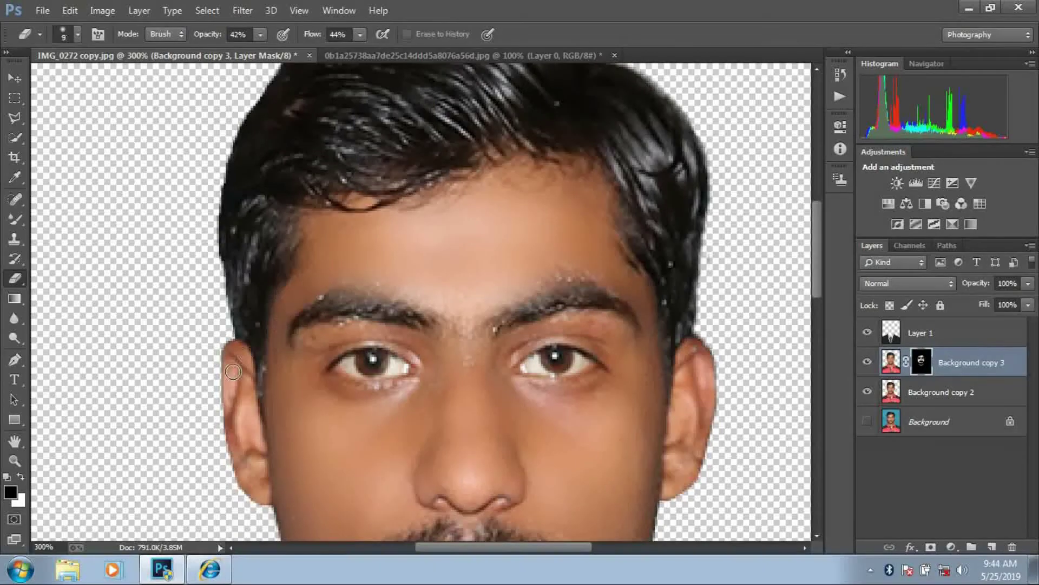
{"action": "scroll", "coordinate": [554, 336], "scroll_direction": "down", "scroll_amount": 1}
{"action": "scroll", "coordinate": [483, 262], "scroll_direction": "down", "scroll_amount": 2}
{"action": "scroll", "coordinate": [551, 271], "scroll_direction": "up", "scroll_amount": 1}
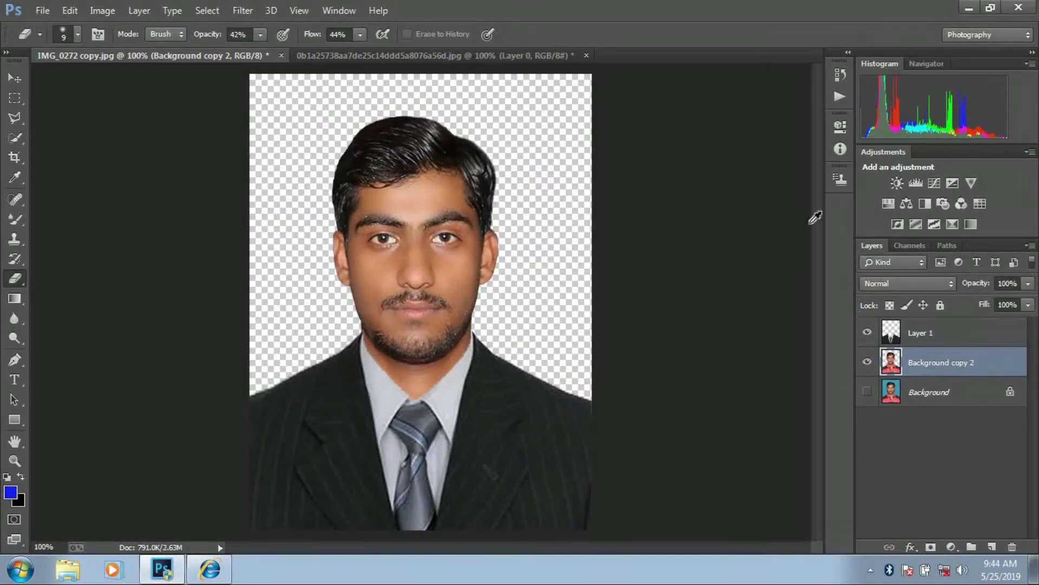
Step: Brighten the portrait's midtones with Levels to about 1.15
{"action": "key", "text": "ctrl+l"}
{"action": "left_click_drag", "start_coordinate": [488, 98], "coordinate": [685, 110]}
{"action": "left_click_drag", "start_coordinate": [681, 278], "coordinate": [631, 279]}
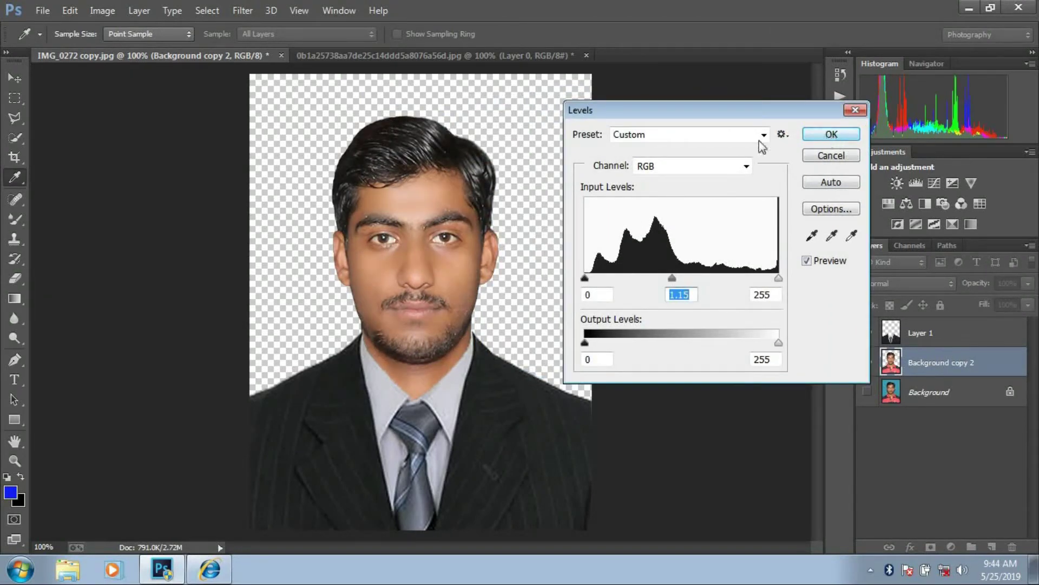
{"action": "left_click", "coordinate": [831, 134]}
{"action": "key", "text": "e"}
Step: Apply Selective Color with Black +4 in Blacks and −5 in Whites
{"action": "left_click", "coordinate": [95, 11]}
{"action": "mouse_move", "coordinate": [125, 49]}
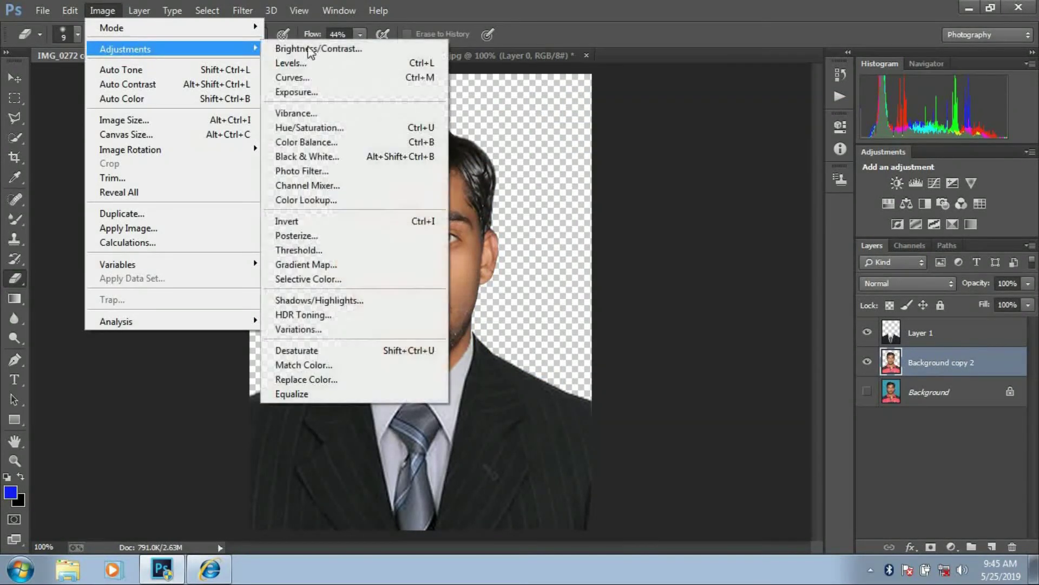
{"action": "left_click", "coordinate": [325, 278]}
{"action": "left_click", "coordinate": [915, 141]}
{"action": "left_click", "coordinate": [921, 273]}
{"action": "left_click_drag", "start_coordinate": [910, 272], "coordinate": [928, 272]}
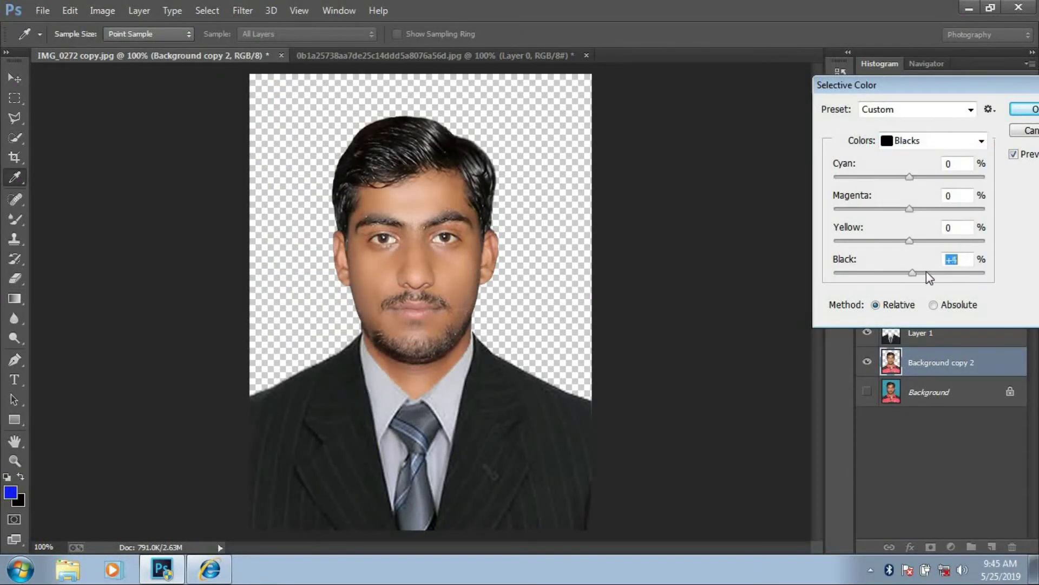
{"action": "key", "text": "ctrl+plus"}
{"action": "left_click", "coordinate": [924, 142]}
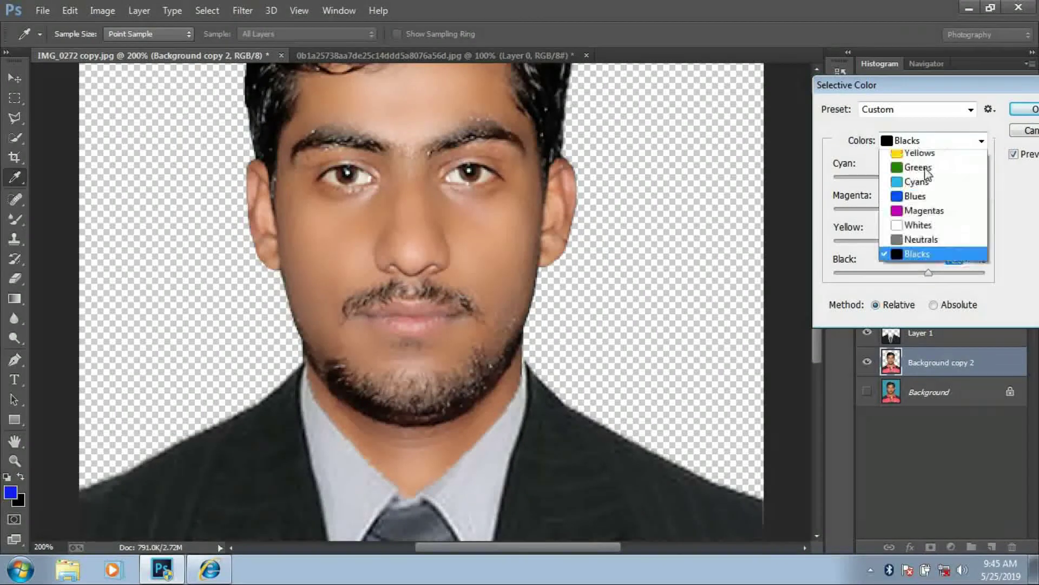
{"action": "left_click", "coordinate": [921, 243]}
{"action": "key", "text": "ctrl+minus"}
{"action": "left_click_drag", "start_coordinate": [910, 272], "coordinate": [905, 279]}
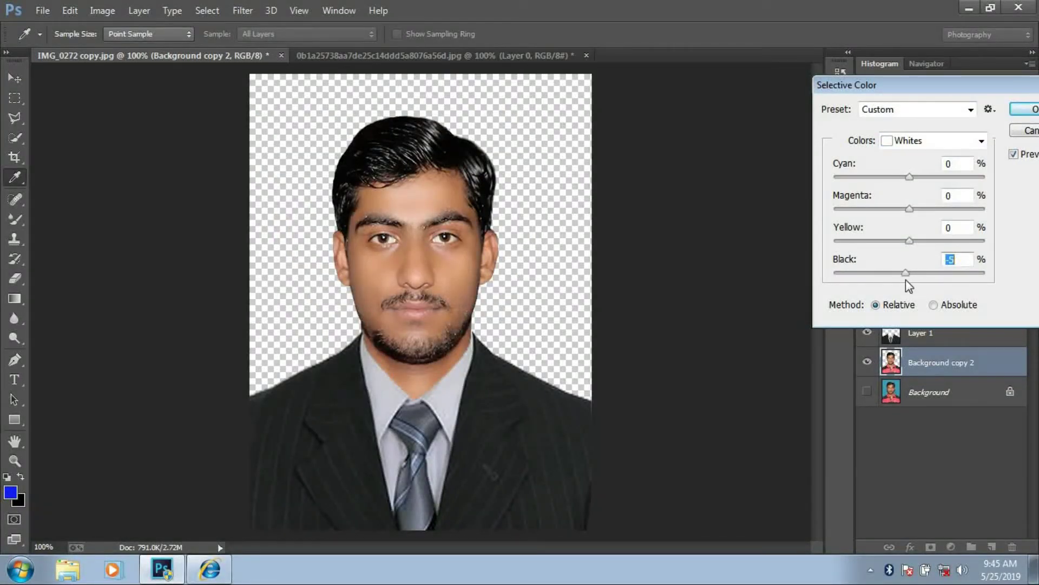
{"action": "left_click", "coordinate": [1018, 113]}
{"action": "key", "text": "e"}
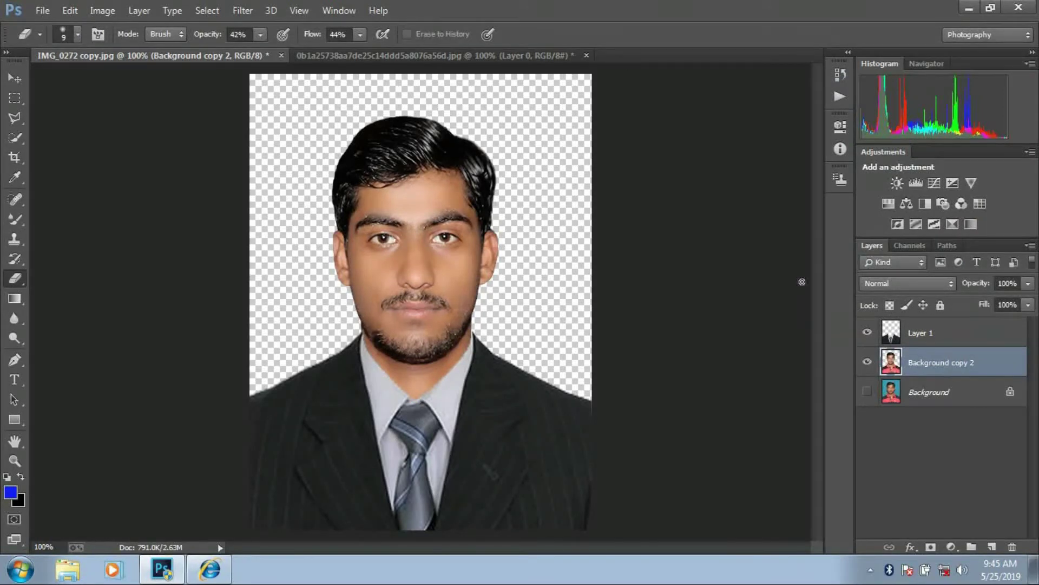
Step: Delete Layer 1, hide the original Background, and duplicate the cut-out portrait layer
{"action": "left_click", "coordinate": [888, 335]}
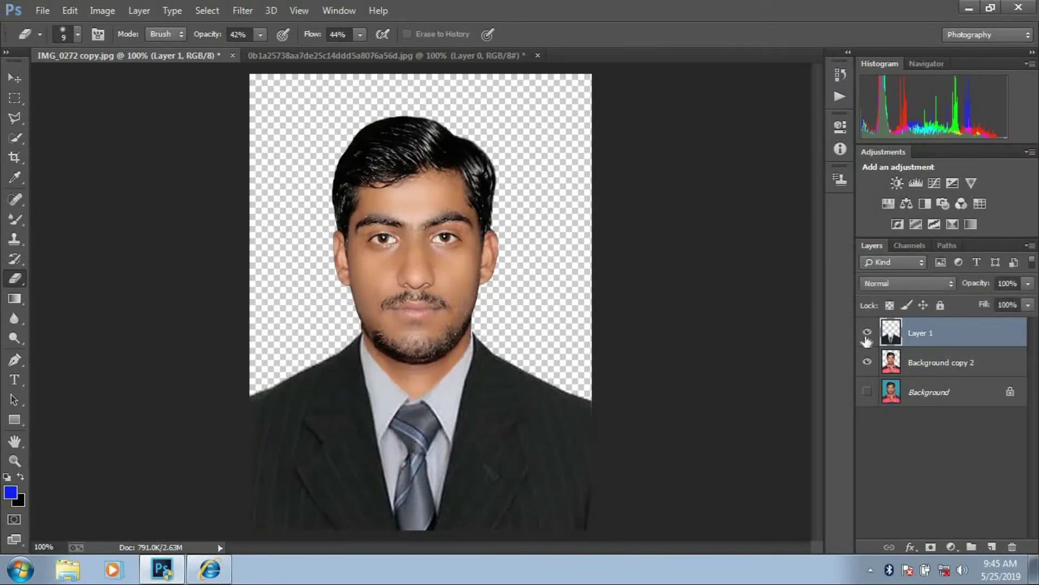
{"action": "key", "text": "Delete"}
{"action": "left_click", "coordinate": [867, 362]}
{"action": "left_click", "coordinate": [868, 332]}
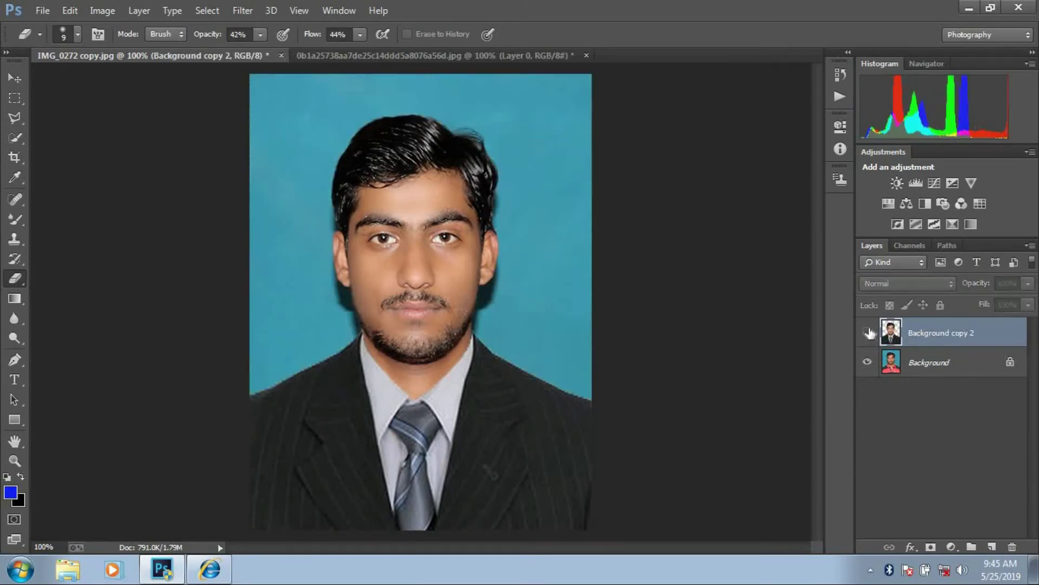
{"action": "left_click", "coordinate": [868, 332]}
{"action": "left_click", "coordinate": [868, 363]}
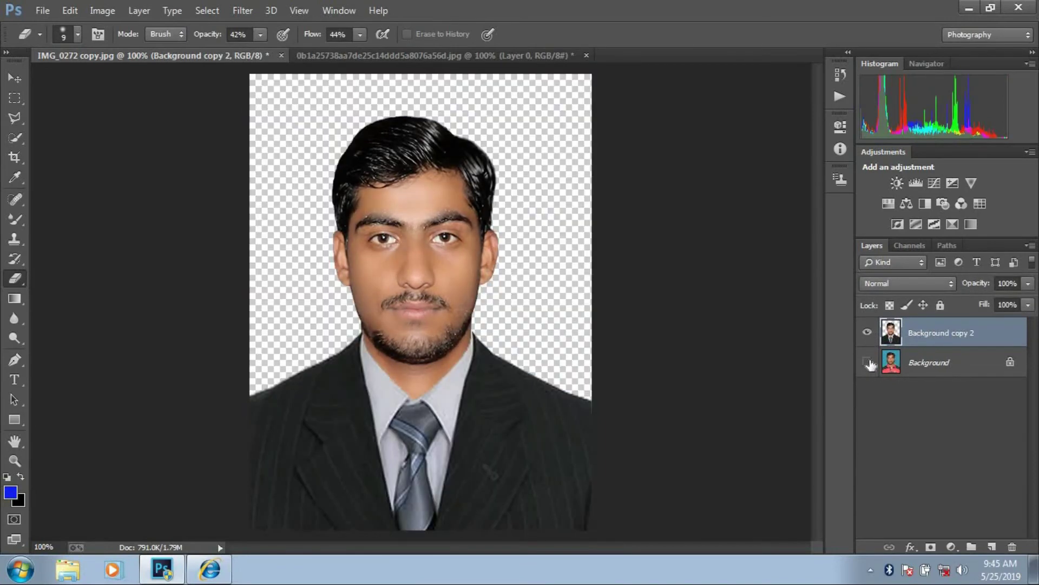
{"action": "key", "text": "ctrl+j"}
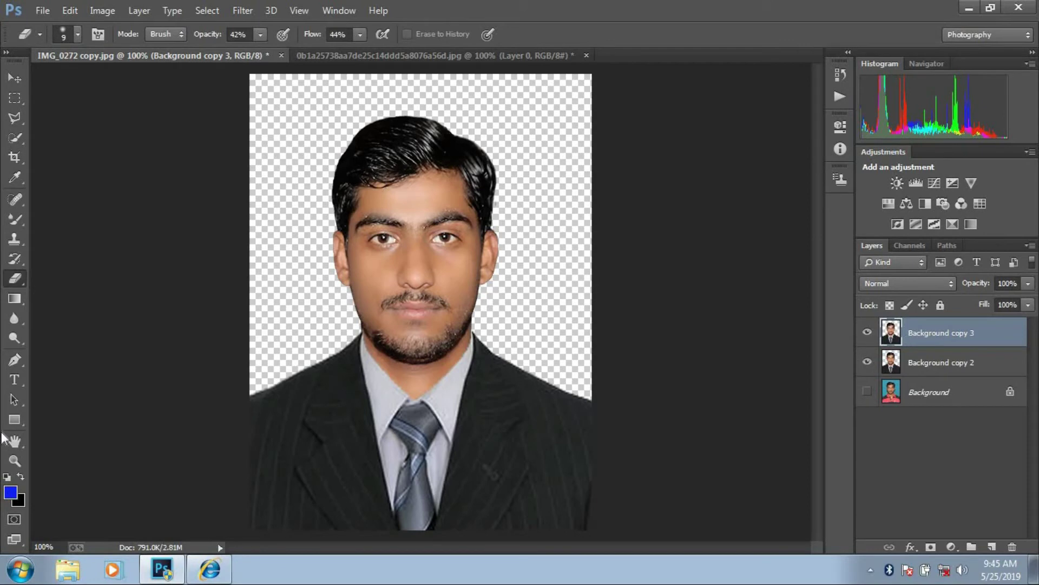
Step: Paint the new layer solid red (#ff0000) with a large brush and place it below Background copy 2
{"action": "left_click", "coordinate": [11, 494]}
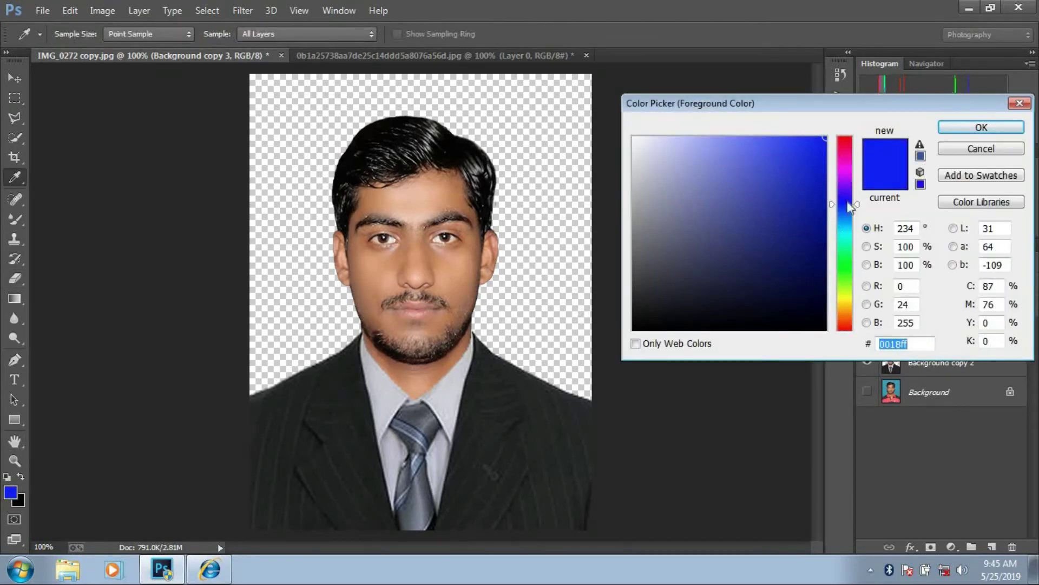
{"action": "left_click_drag", "start_coordinate": [852, 154], "coordinate": [848, 136]}
{"action": "left_click", "coordinate": [963, 128]}
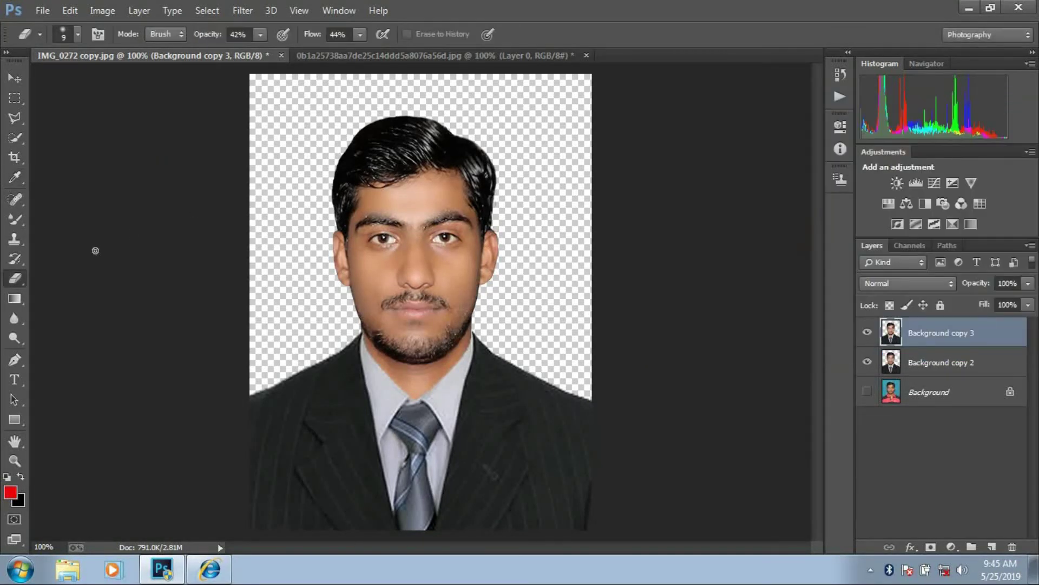
{"action": "key", "text": "ctrl+minus"}
{"action": "key", "text": "bracketright"}
{"action": "key", "text": "bracketright"}
{"action": "key", "text": "bracketright"}
{"action": "key", "text": "bracketright"}
{"action": "key", "text": "bracketright"}
{"action": "key", "text": "bracketright"}
{"action": "right_click", "coordinate": [17, 219]}
{"action": "left_click", "coordinate": [81, 215]}
{"action": "mouse_move", "coordinate": [347, 179]}
{"action": "left_mouse_down"}
{"action": "mouse_move", "coordinate": [487, 254]}
{"action": "mouse_move", "coordinate": [411, 411]}
{"action": "left_mouse_up"}
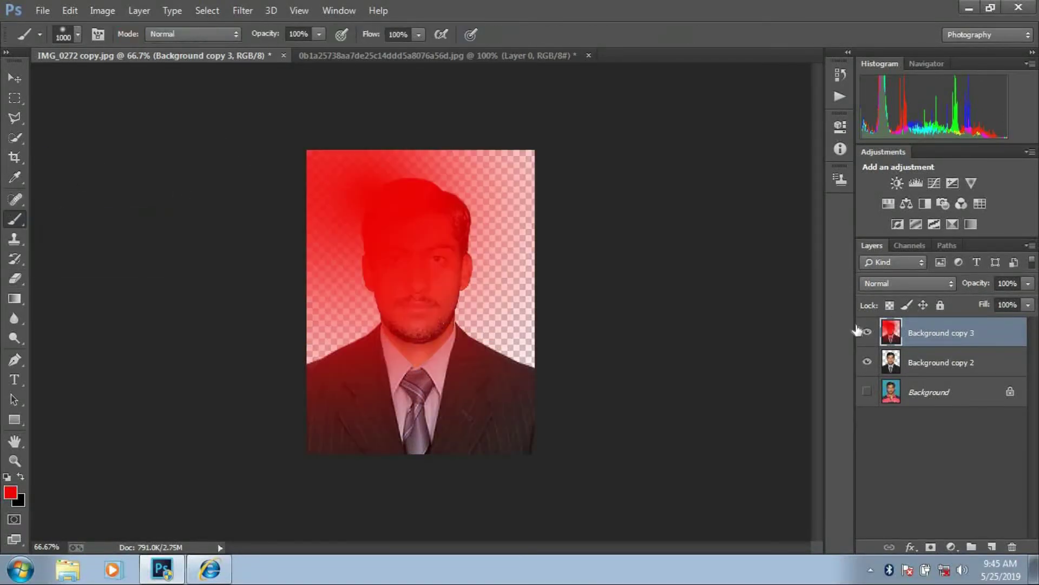
{"action": "left_click_drag", "start_coordinate": [892, 338], "coordinate": [915, 373]}
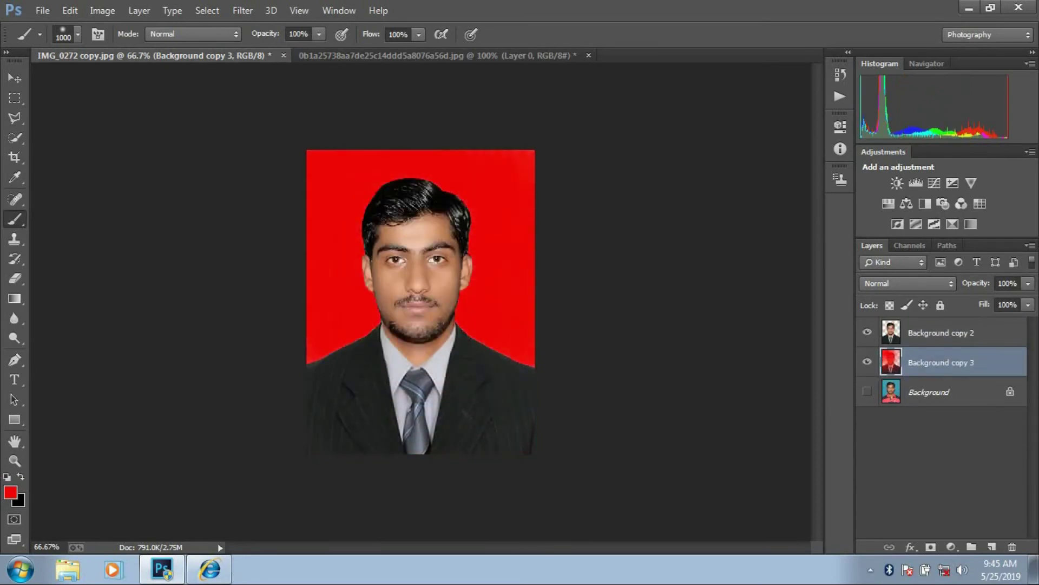
{"action": "key", "text": "ctrl+1"}
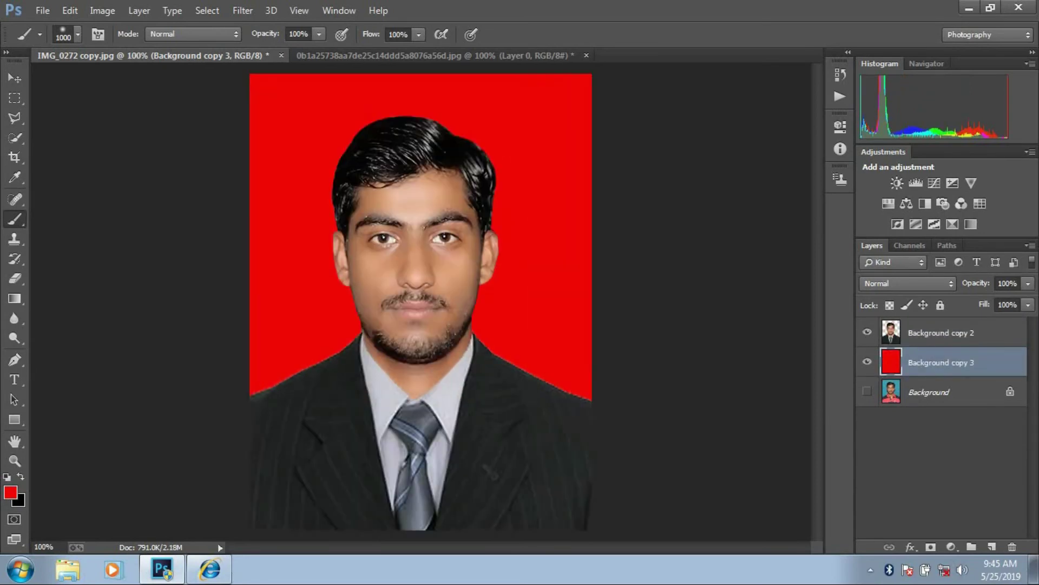
{"action": "left_click", "coordinate": [896, 337]}
Step: Cancel Levels and confirm Color Balance with the yellow-blue slider at 0
{"action": "key", "text": "ctrl+l"}
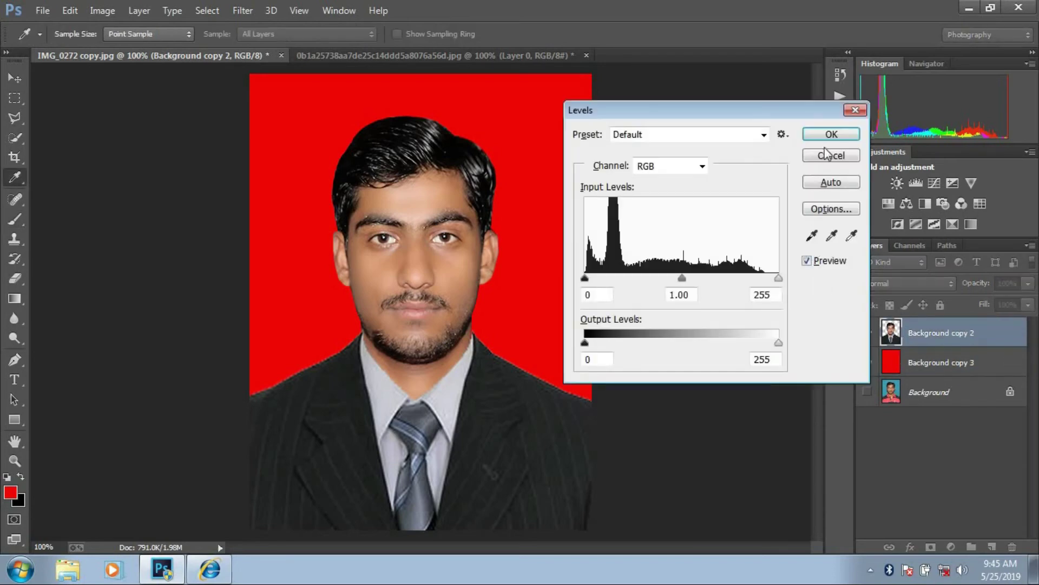
{"action": "left_click", "coordinate": [830, 159]}
{"action": "key", "text": "ctrl+b"}
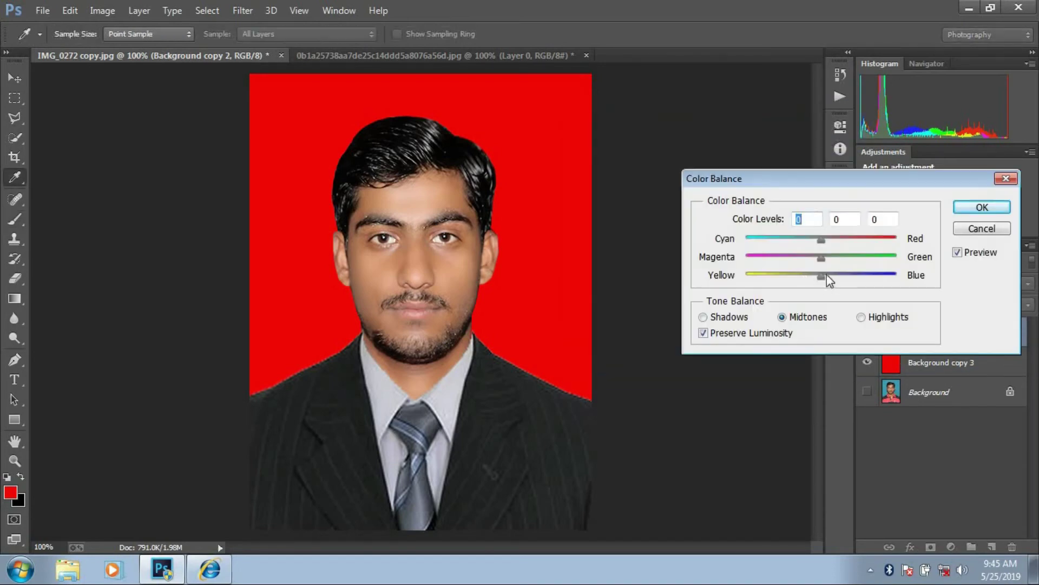
{"action": "left_click_drag", "start_coordinate": [828, 283], "coordinate": [821, 284]}
{"action": "left_click", "coordinate": [982, 208]}
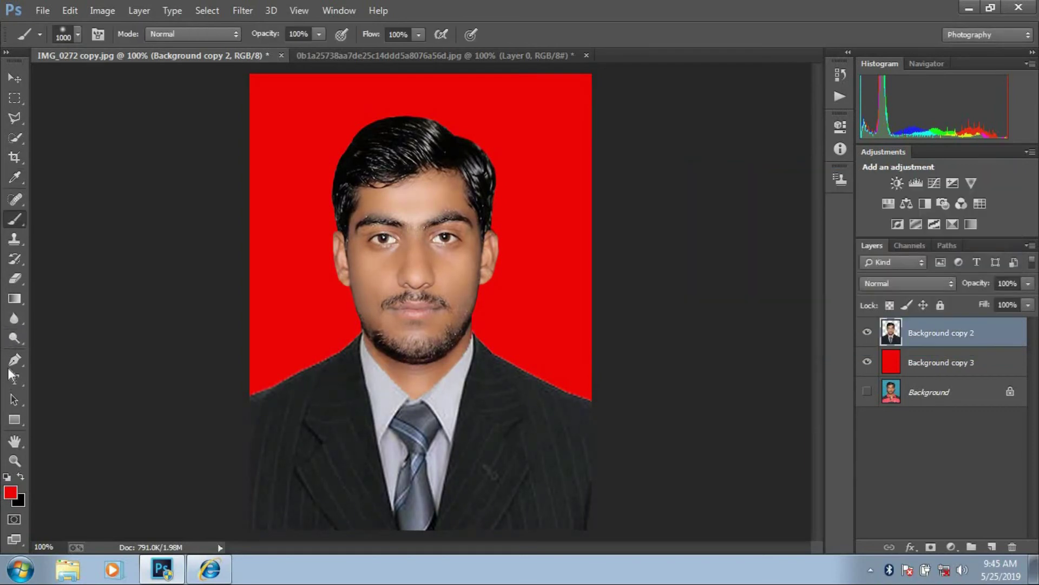
Step: Darken the man's hair and face with the Burn Tool at brush size 45
{"action": "left_click_drag", "start_coordinate": [14, 338], "coordinate": [36, 352]}
{"action": "left_click", "coordinate": [54, 352]}
{"action": "key", "text": "bracketleft"}
{"action": "key", "text": "bracketleft"}
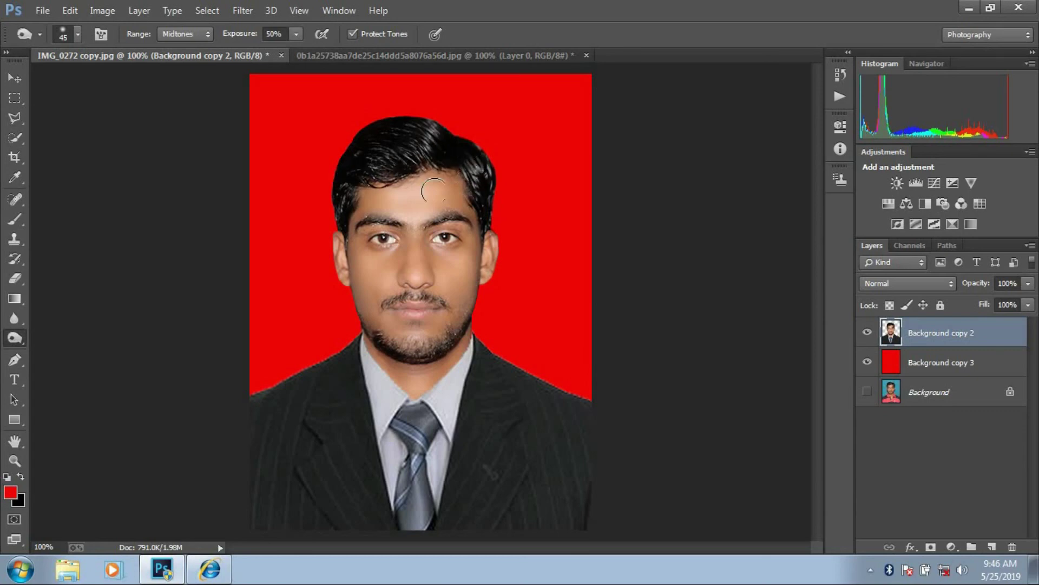
{"action": "key", "text": "ctrl+minus"}
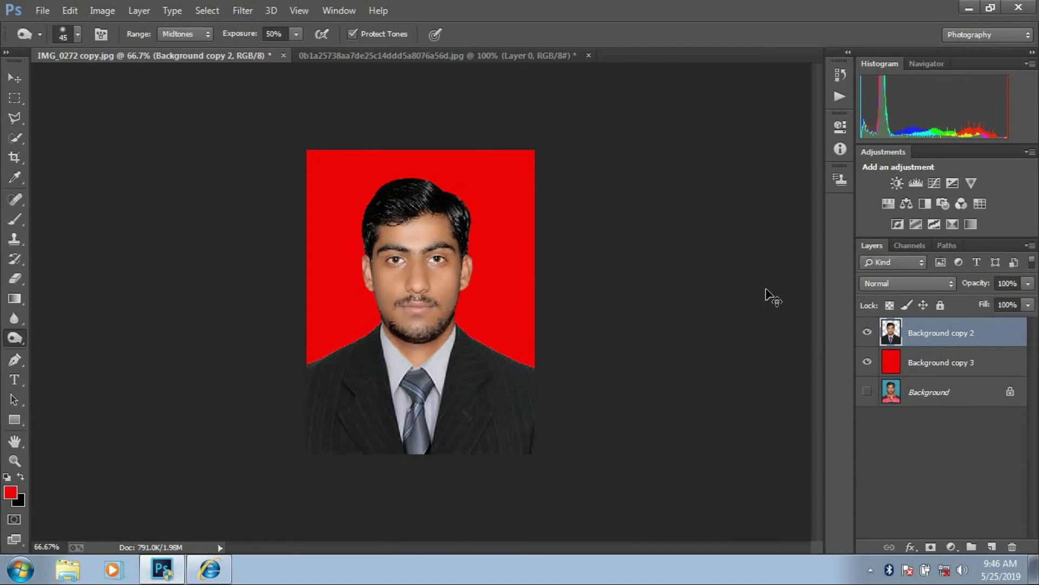
{"action": "key", "text": "ctrl+plus"}
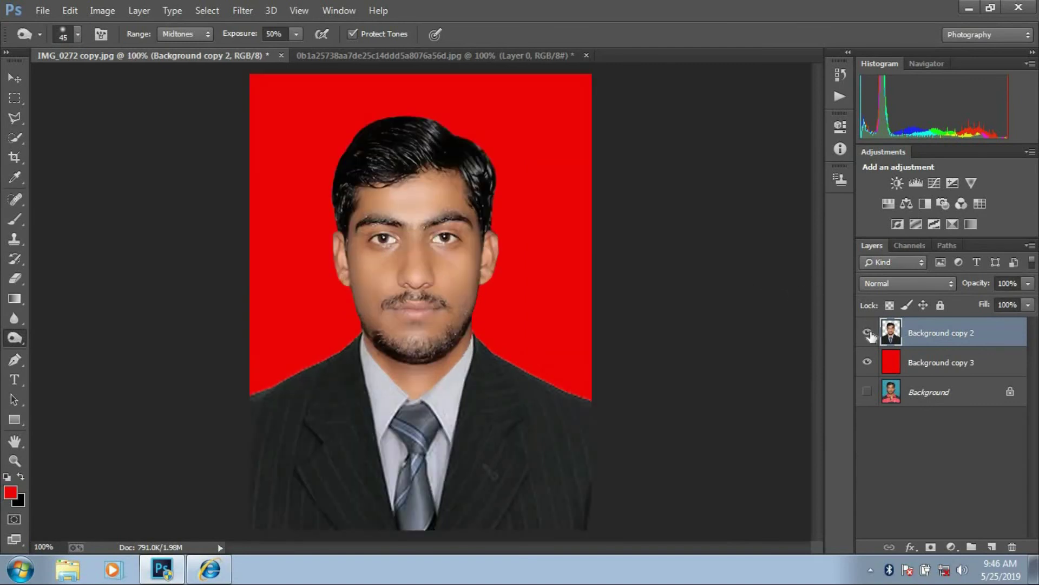